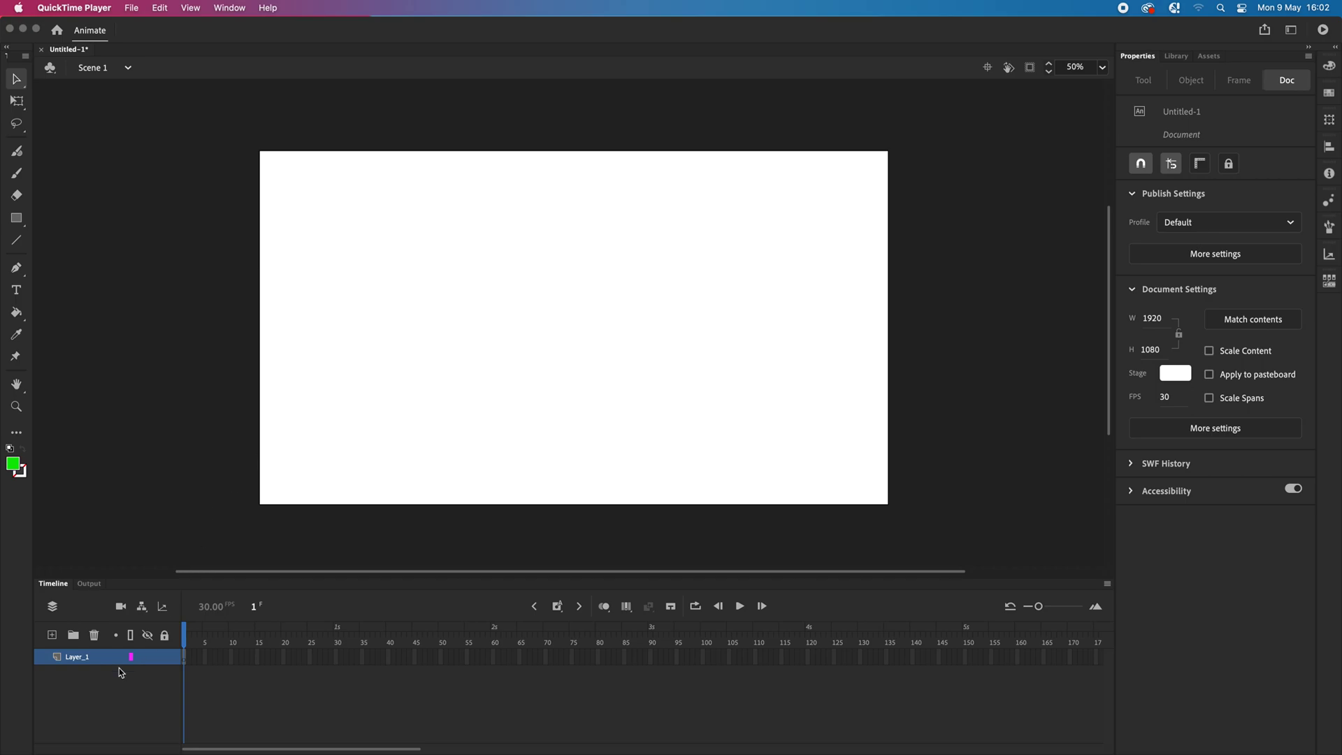
- Draw a red circle about 204 px in diameter with no stroke near the stage's upper centre, using the Oval tool
click(7, 466)
click(12, 464)
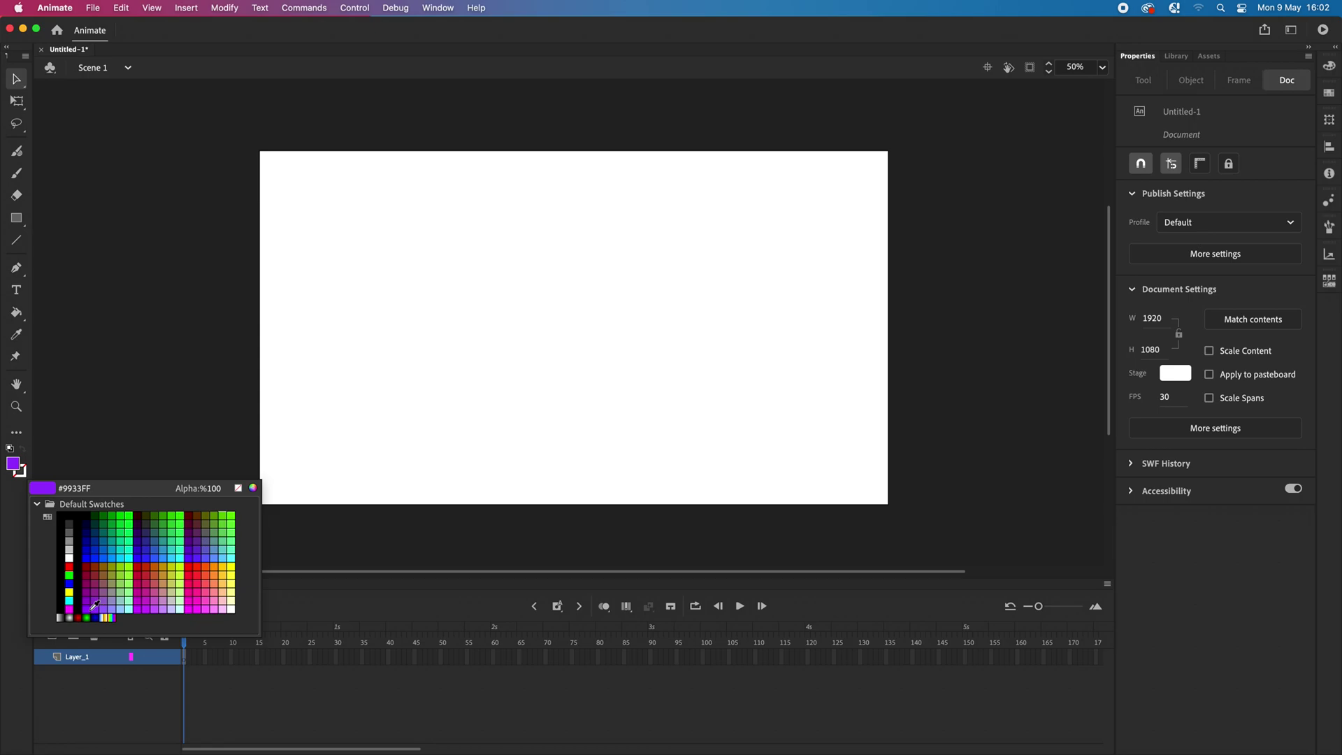
click(69, 567)
click(17, 219)
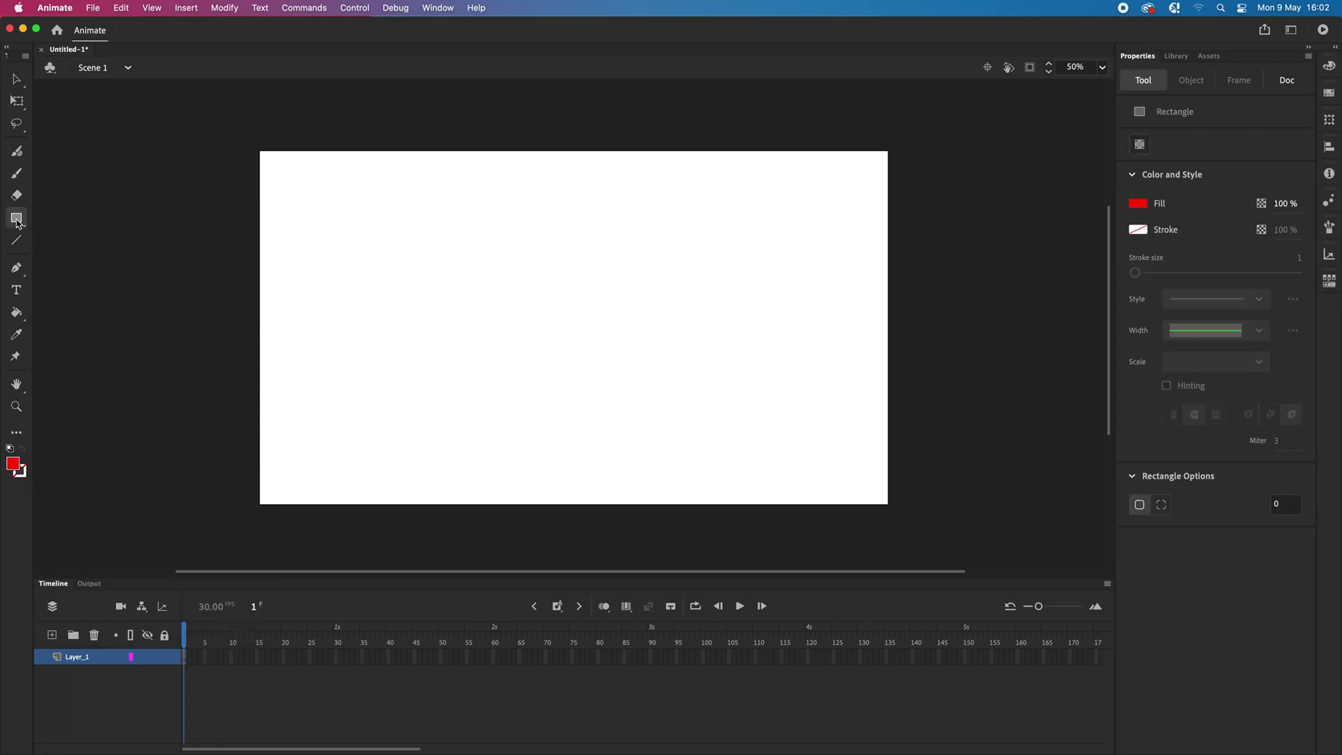
click(17, 222)
click(75, 264)
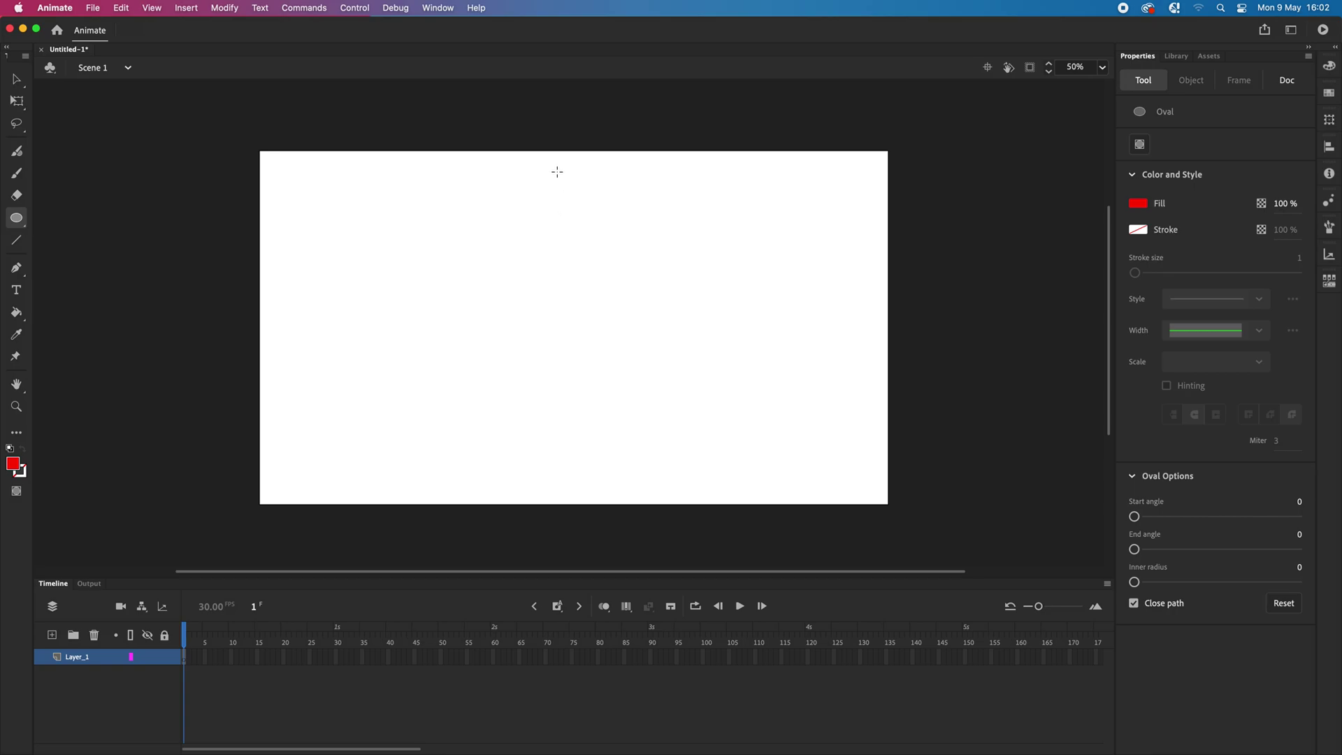
mouse_move(559, 171)
mouse_down()
mouse_move(616, 250)
mouse_move(563, 190)
mouse_up()
- Convert the red circle to a Graphic symbol named red_ball
click(19, 79)
click(587, 203)
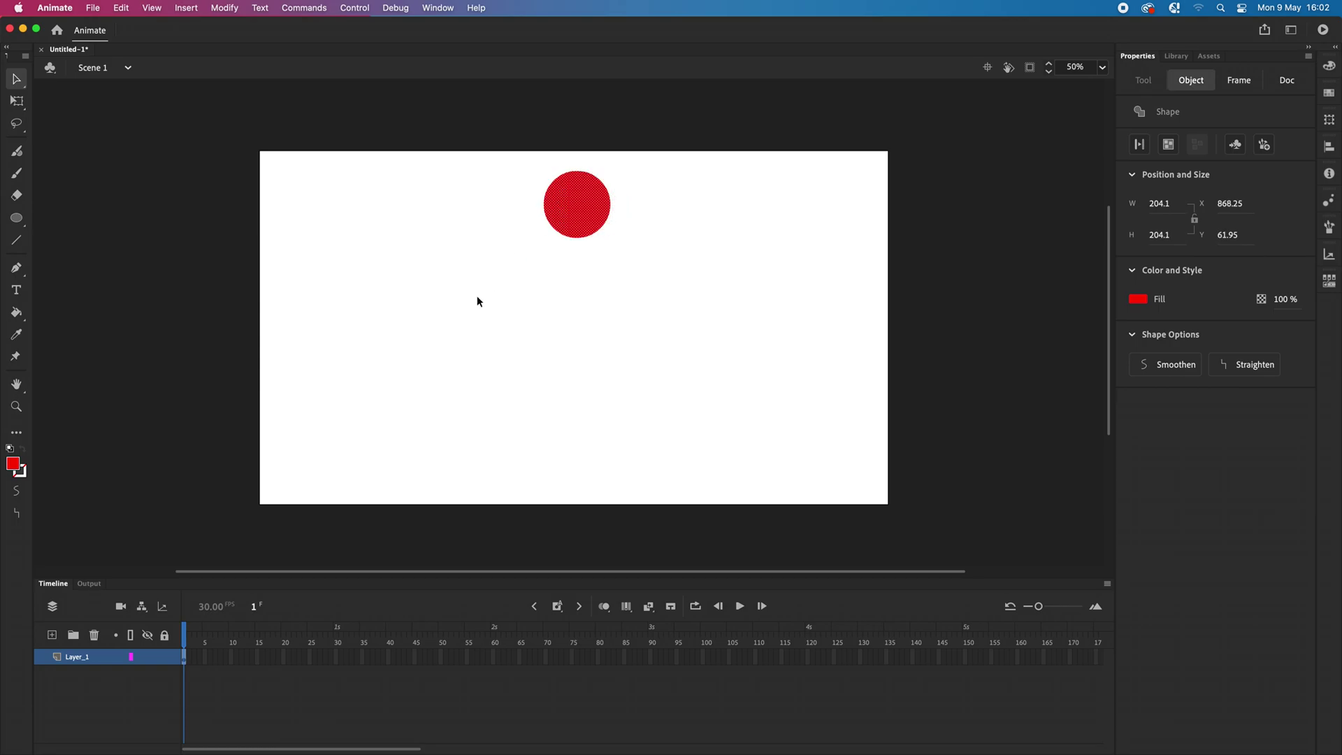
click(470, 303)
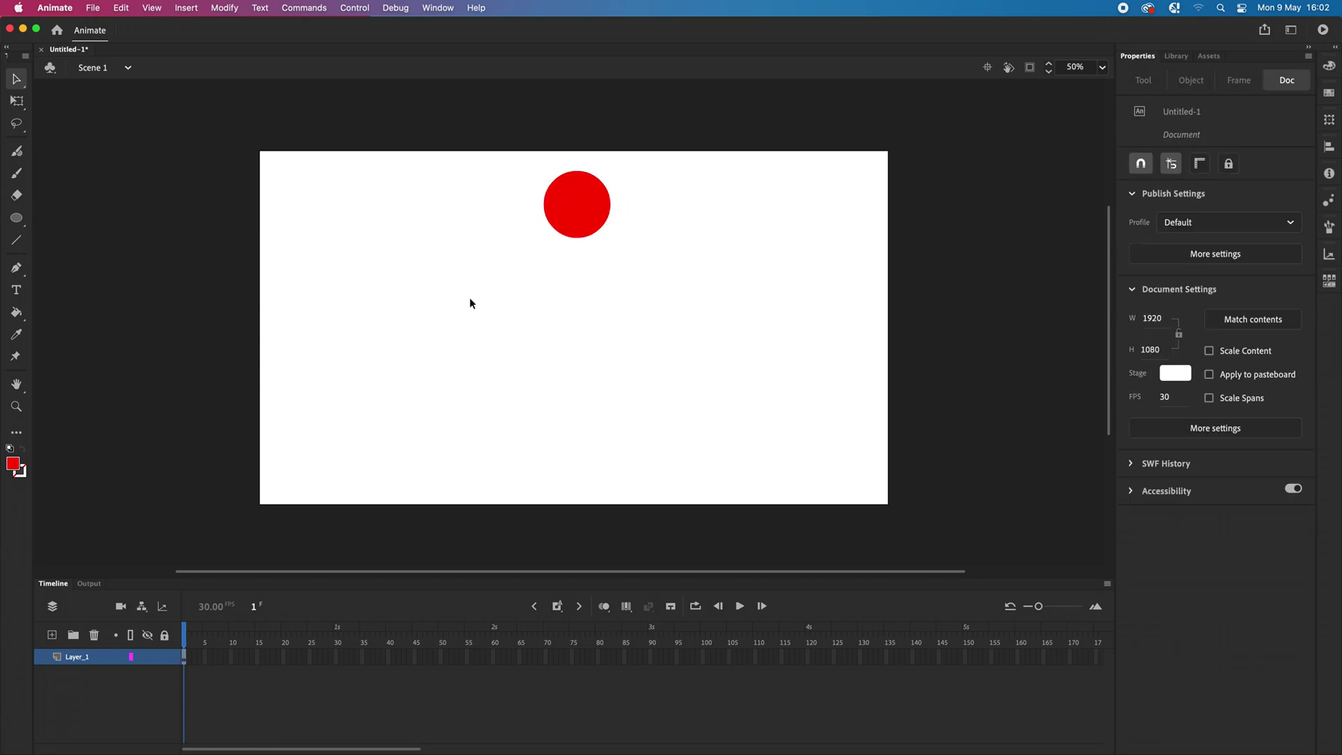
click(597, 191)
click(233, 9)
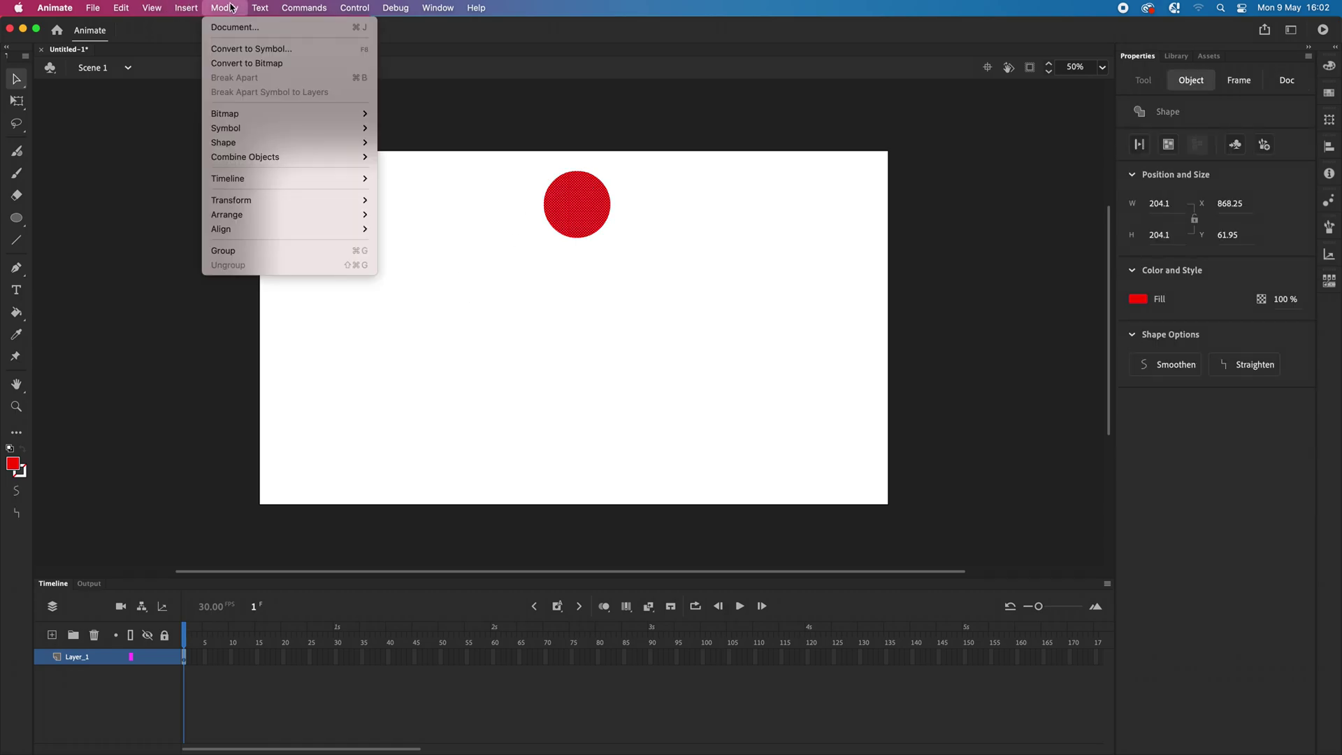
click(232, 48)
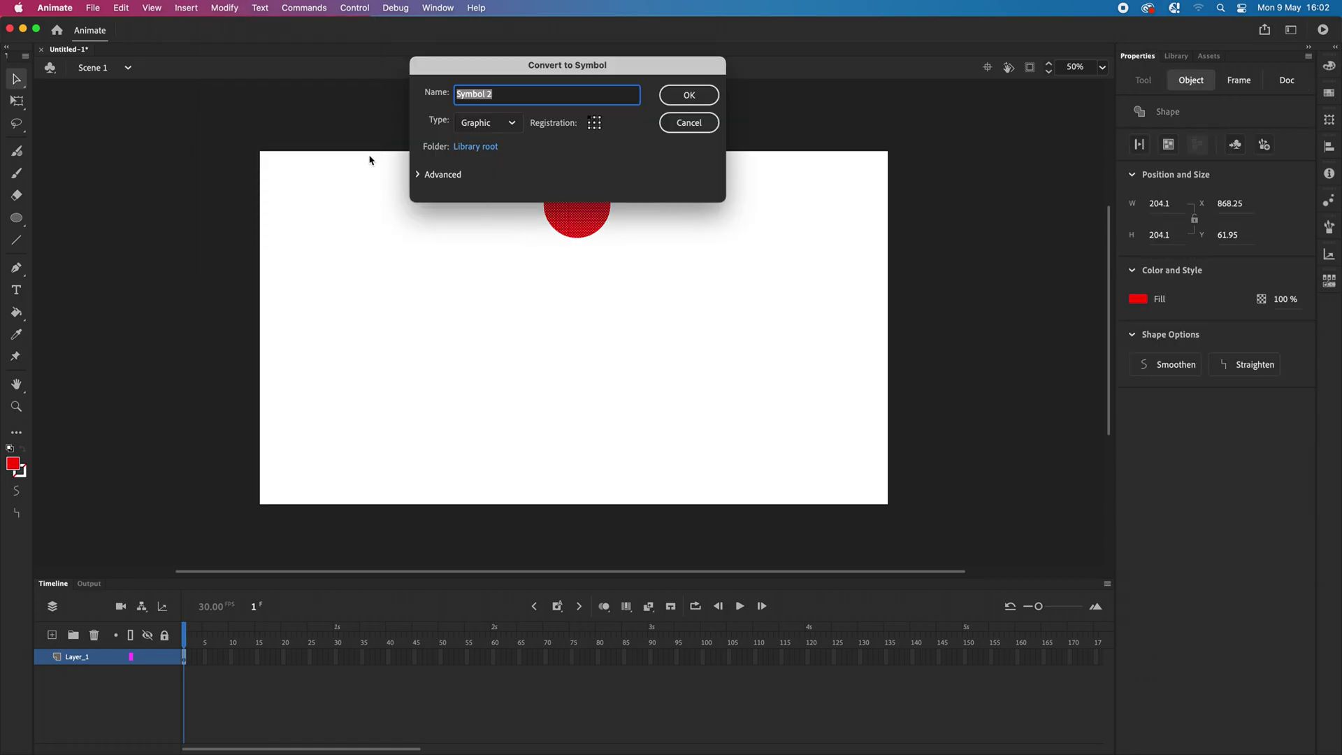
text(red)
key(Return)
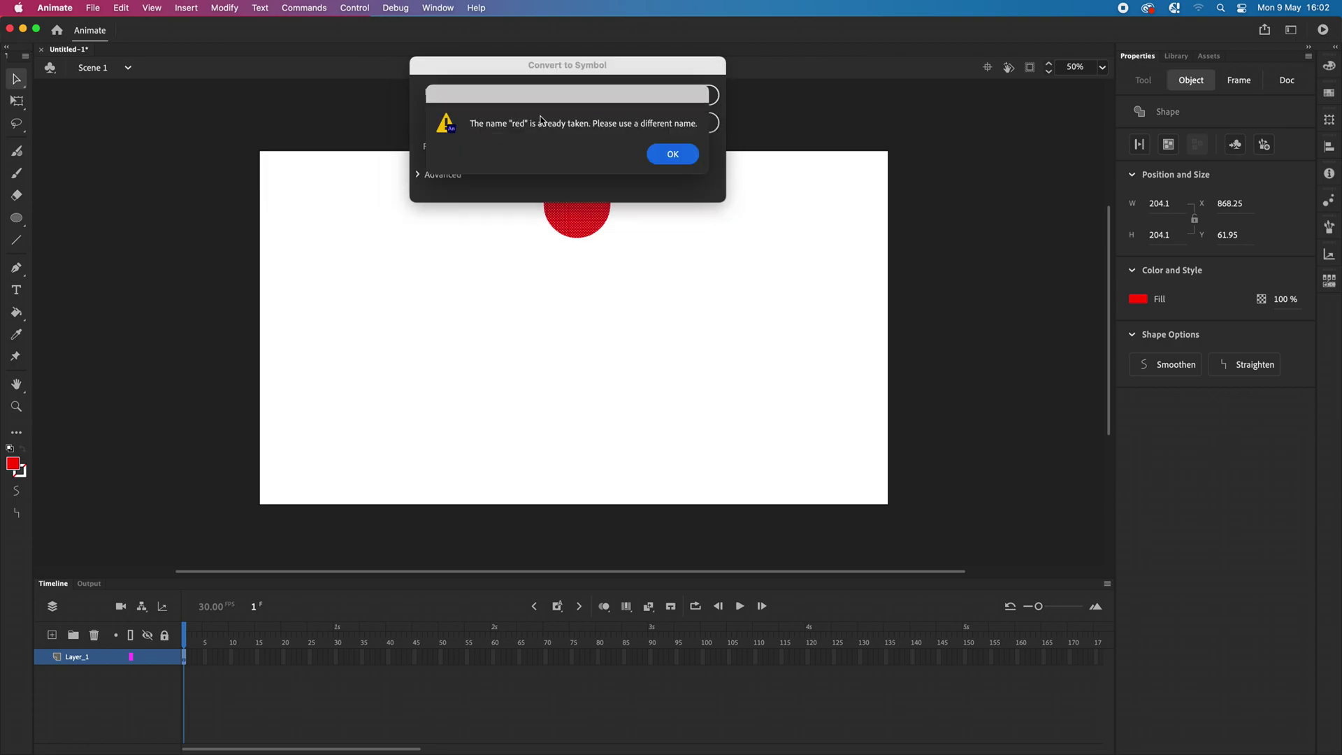
click(654, 154)
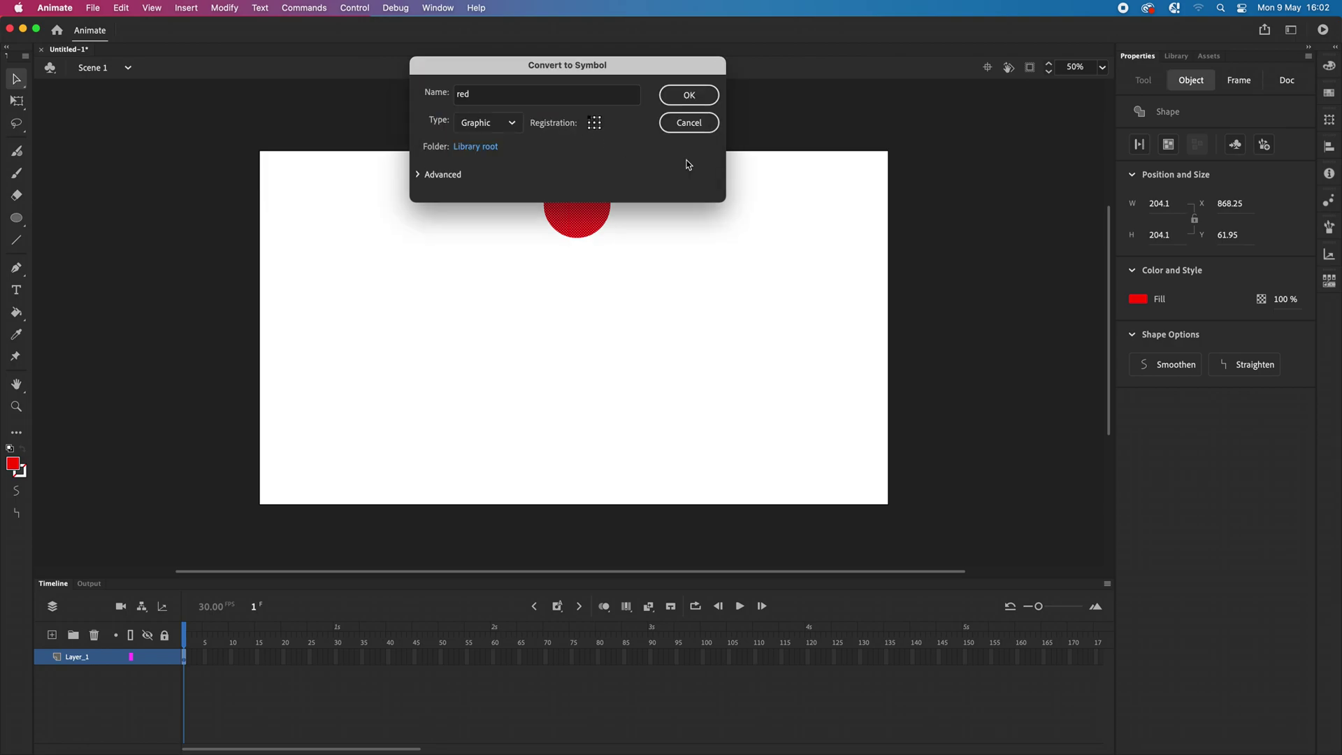
click(479, 94)
text(_ball)
key(Return)
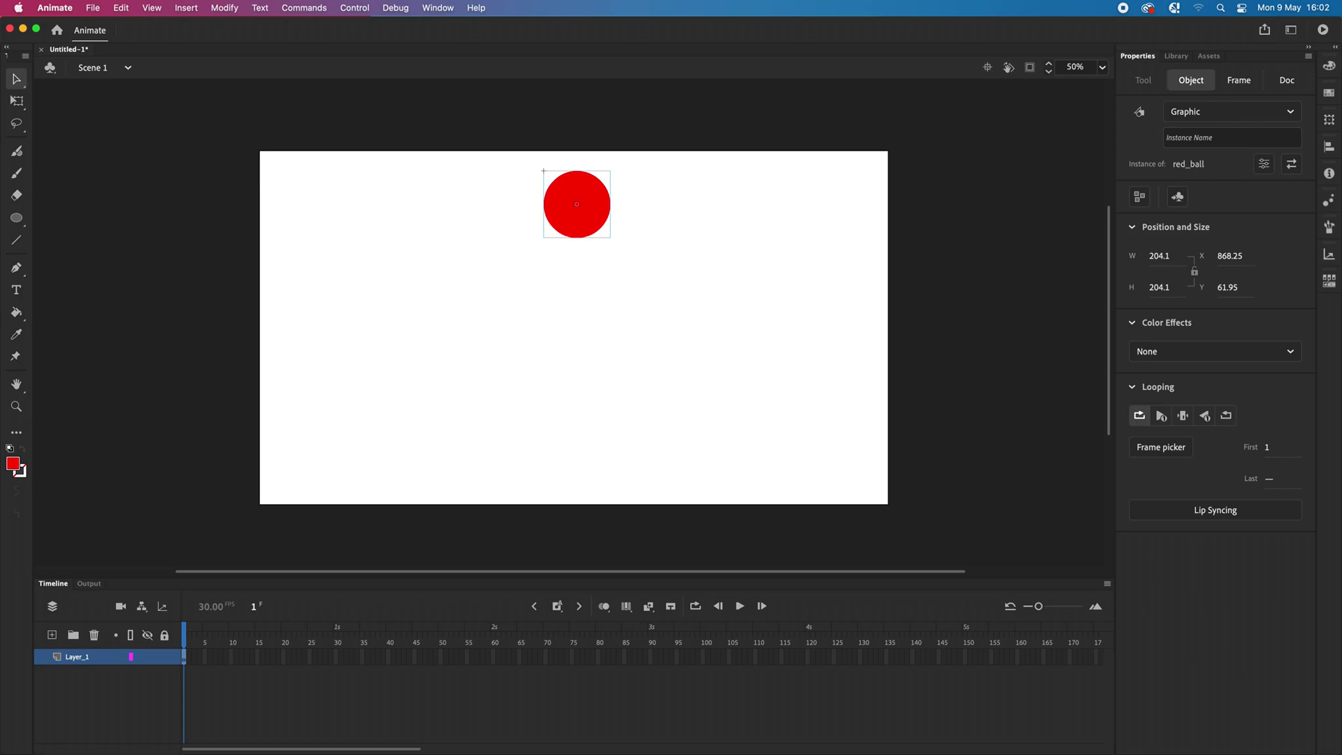
- Add a classic motion guide to Layer_1 and draw a large circle with a black stroke and no fill on the guide layer
right_click(98, 663)
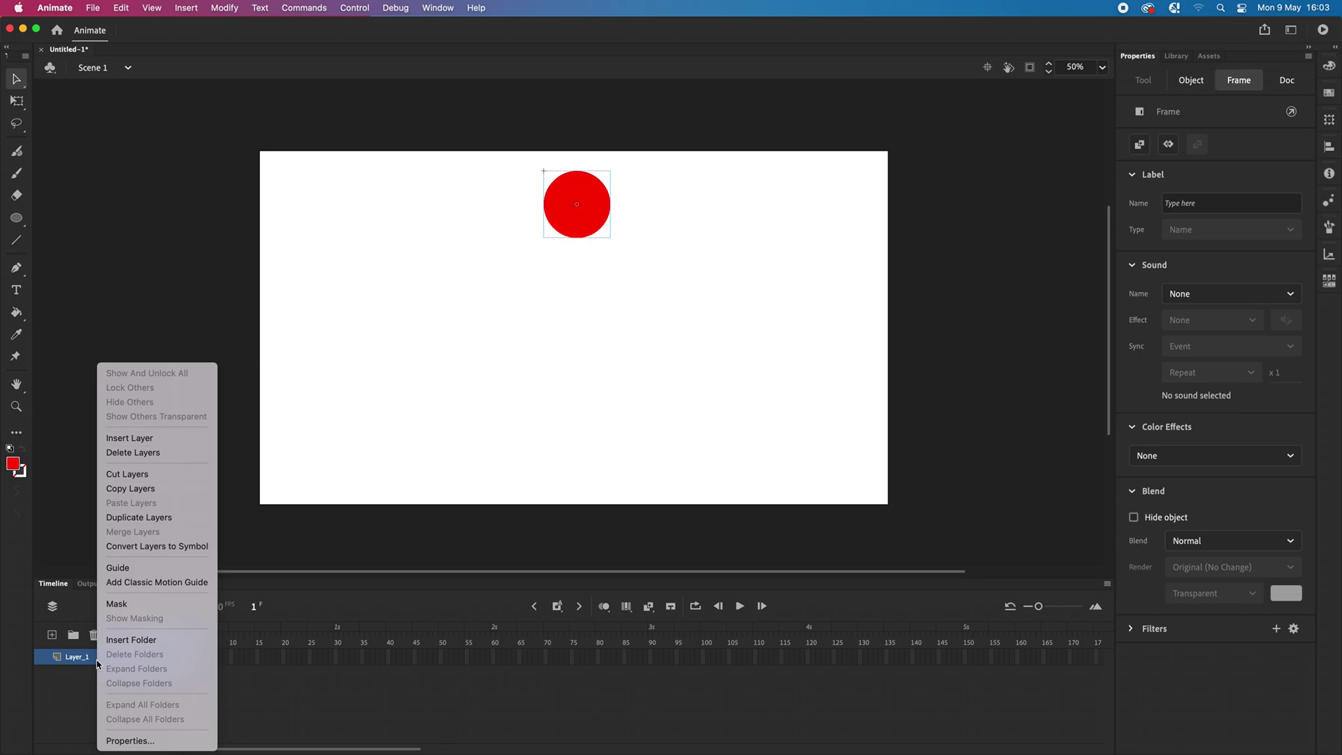
click(128, 583)
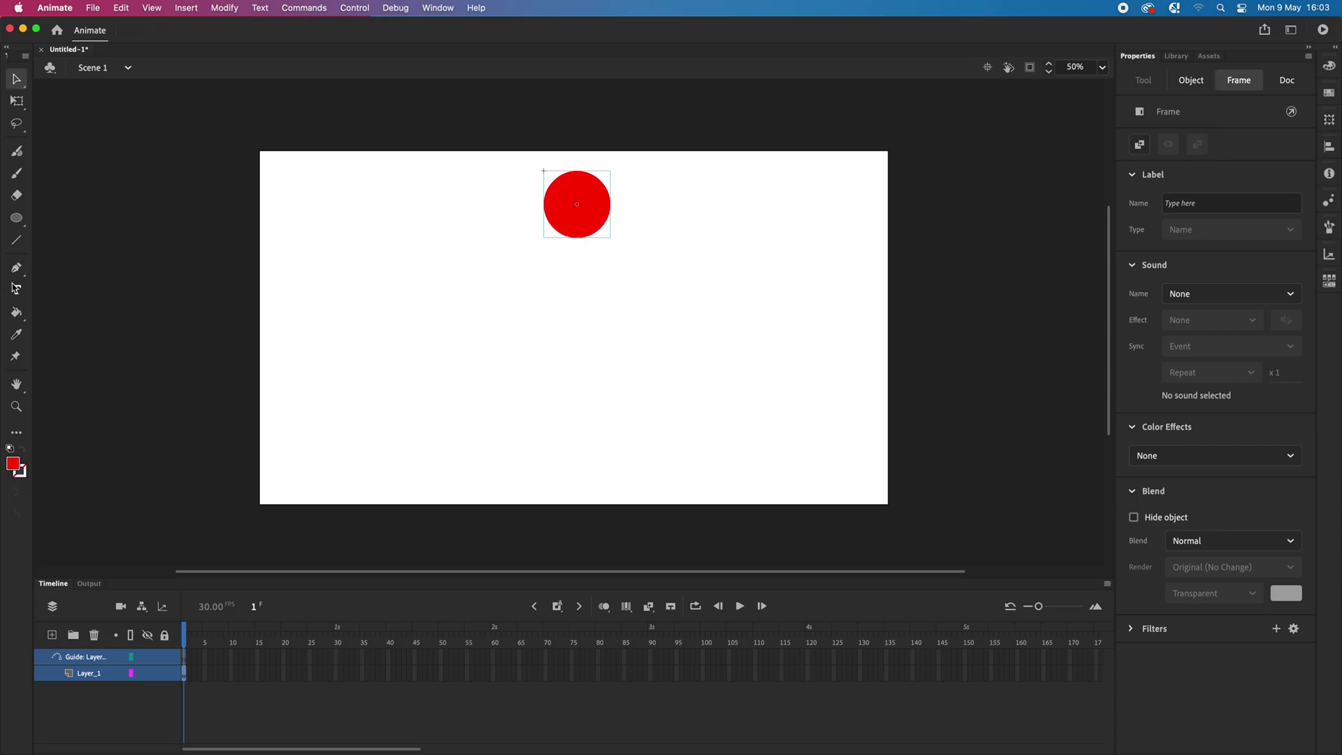
click(15, 222)
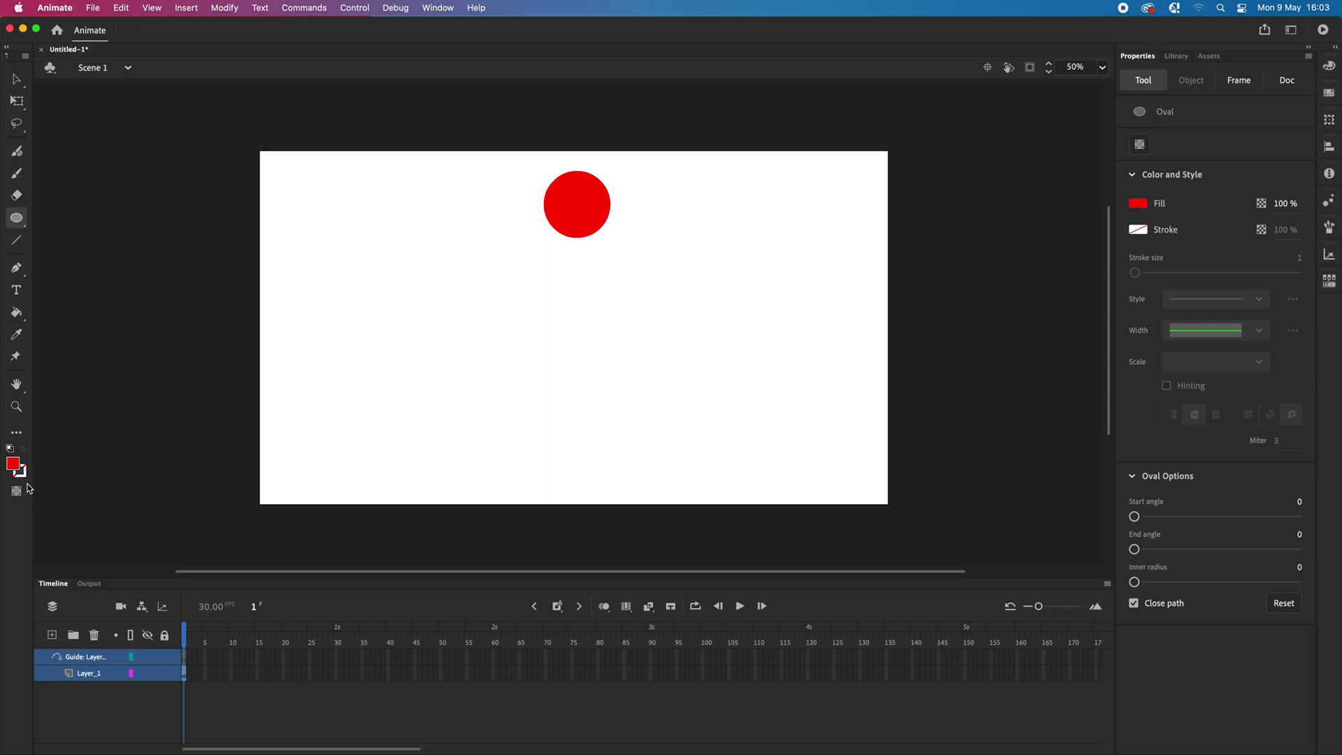
click(10, 450)
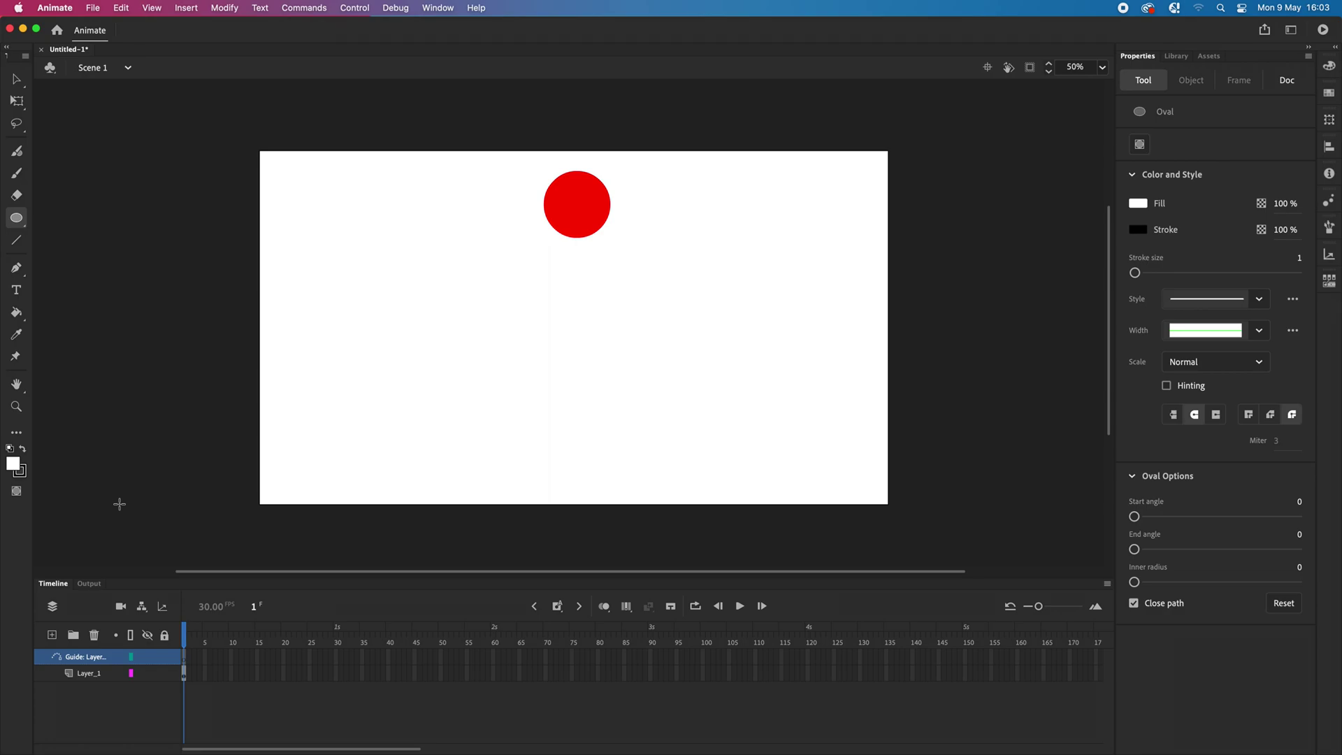
click(13, 465)
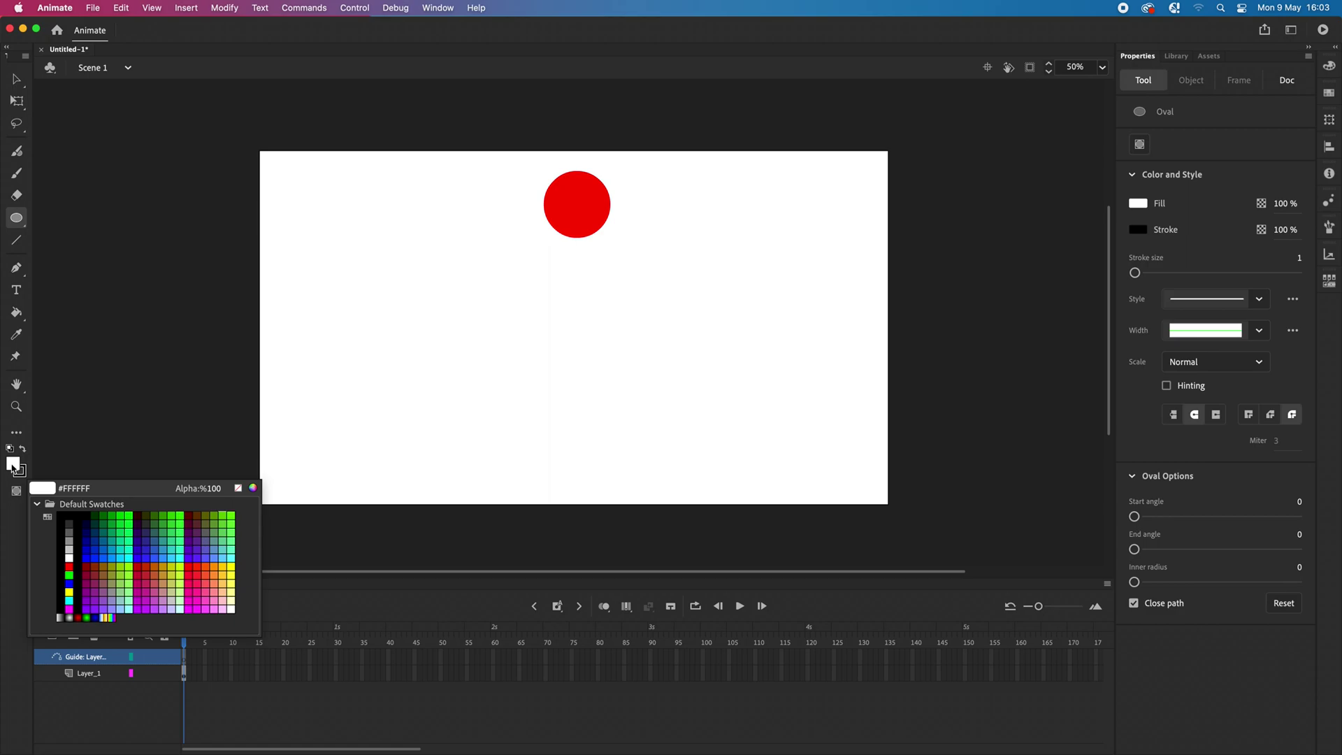
click(239, 488)
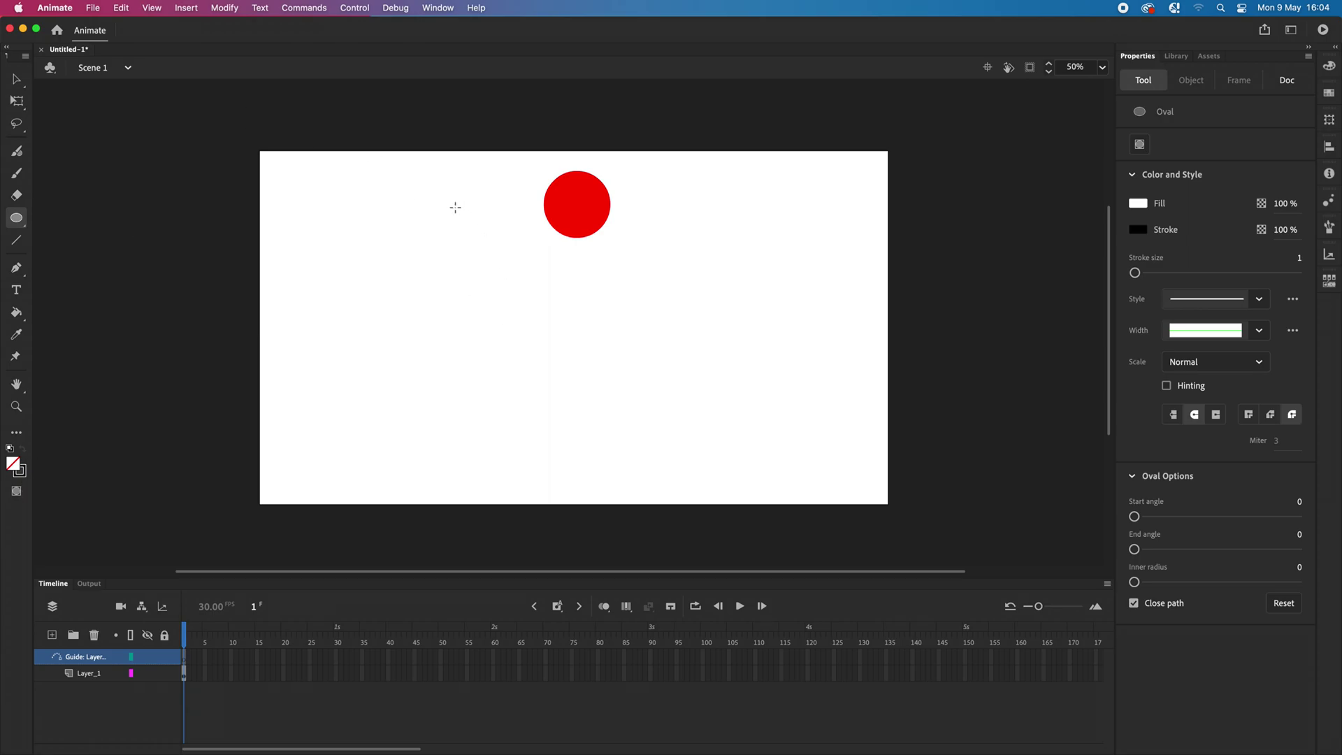
drag(440, 205, 685, 452)
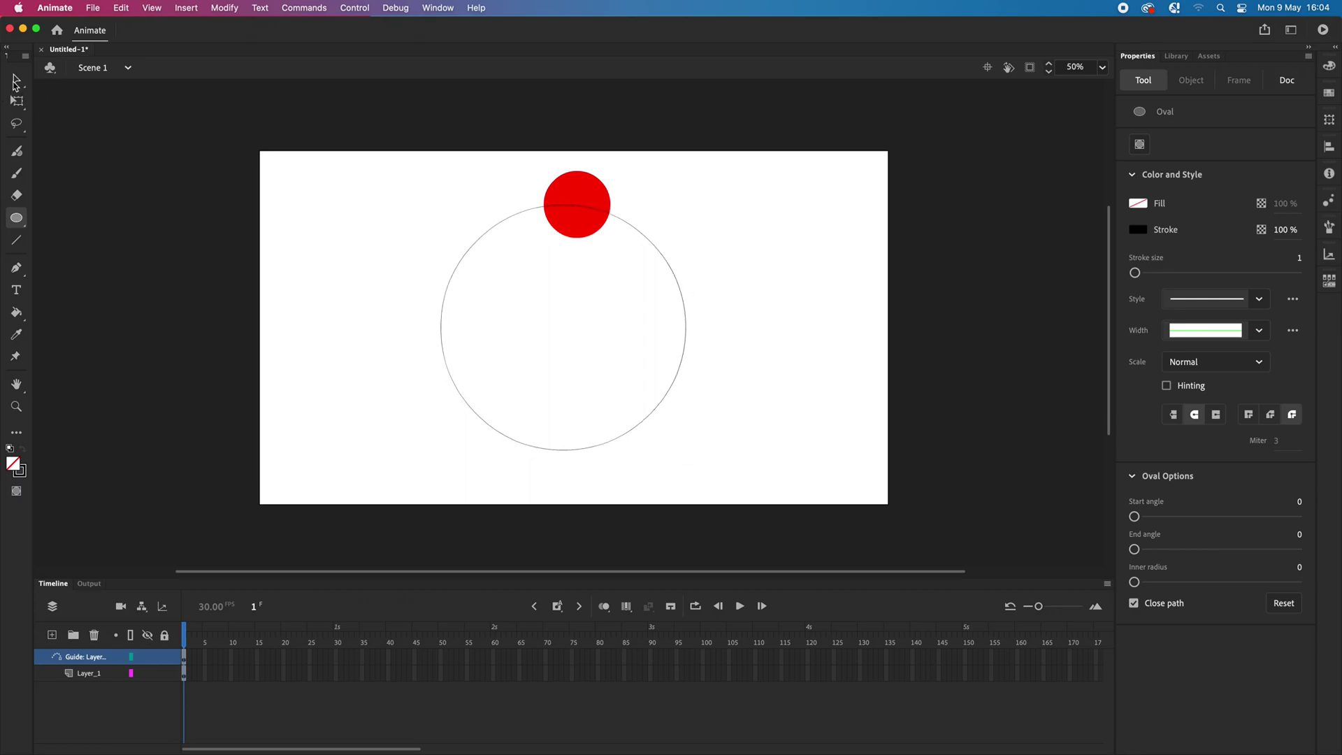
- Move the guide circle so that its top passes through the centre of the red ball
click(15, 83)
drag(492, 225, 503, 226)
click(101, 243)
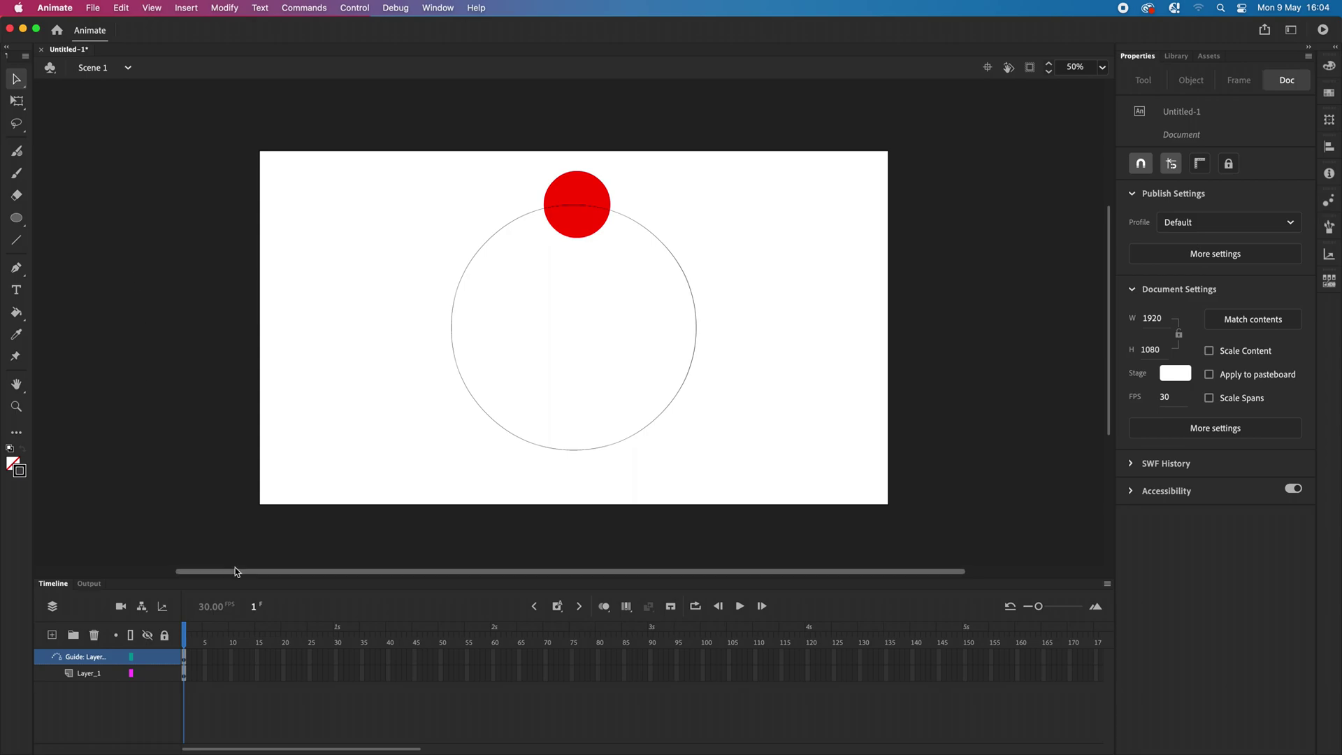
- Extend both the guide layer and Layer_1 to frame 60
click(493, 673)
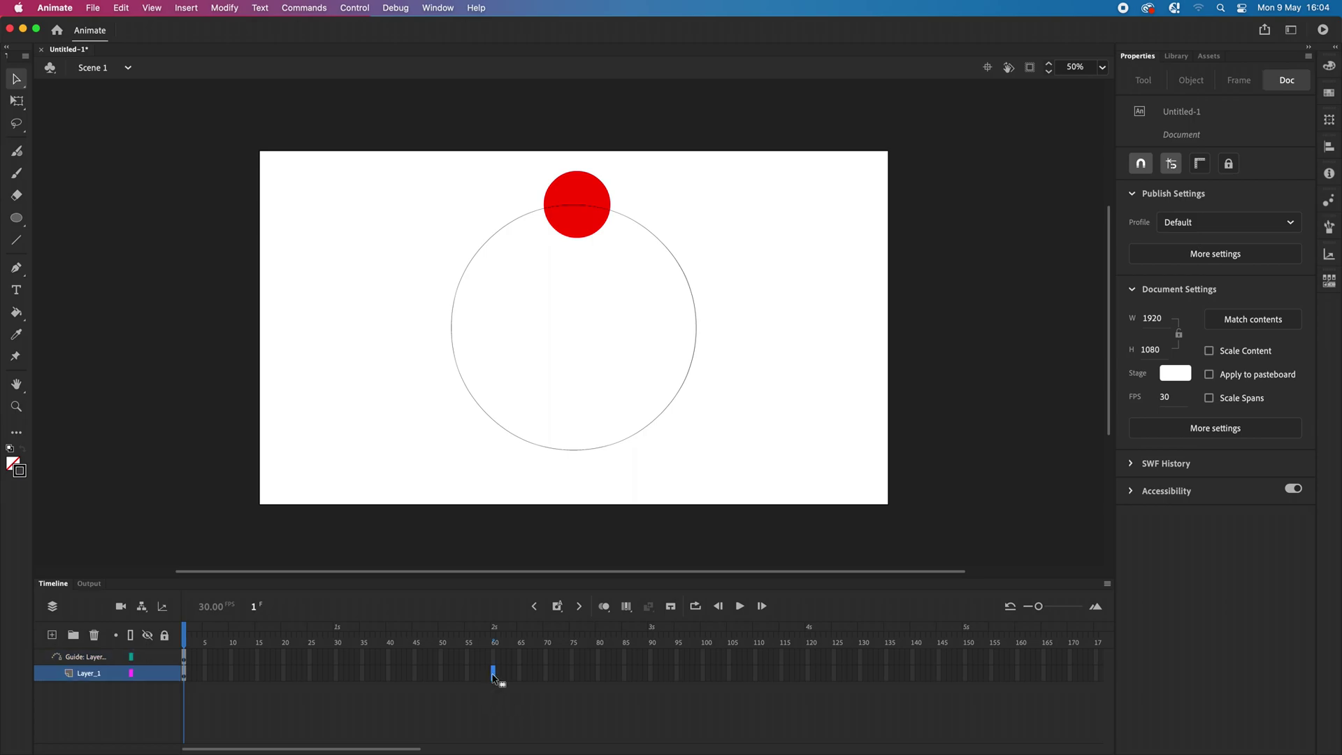
shift+click(494, 661)
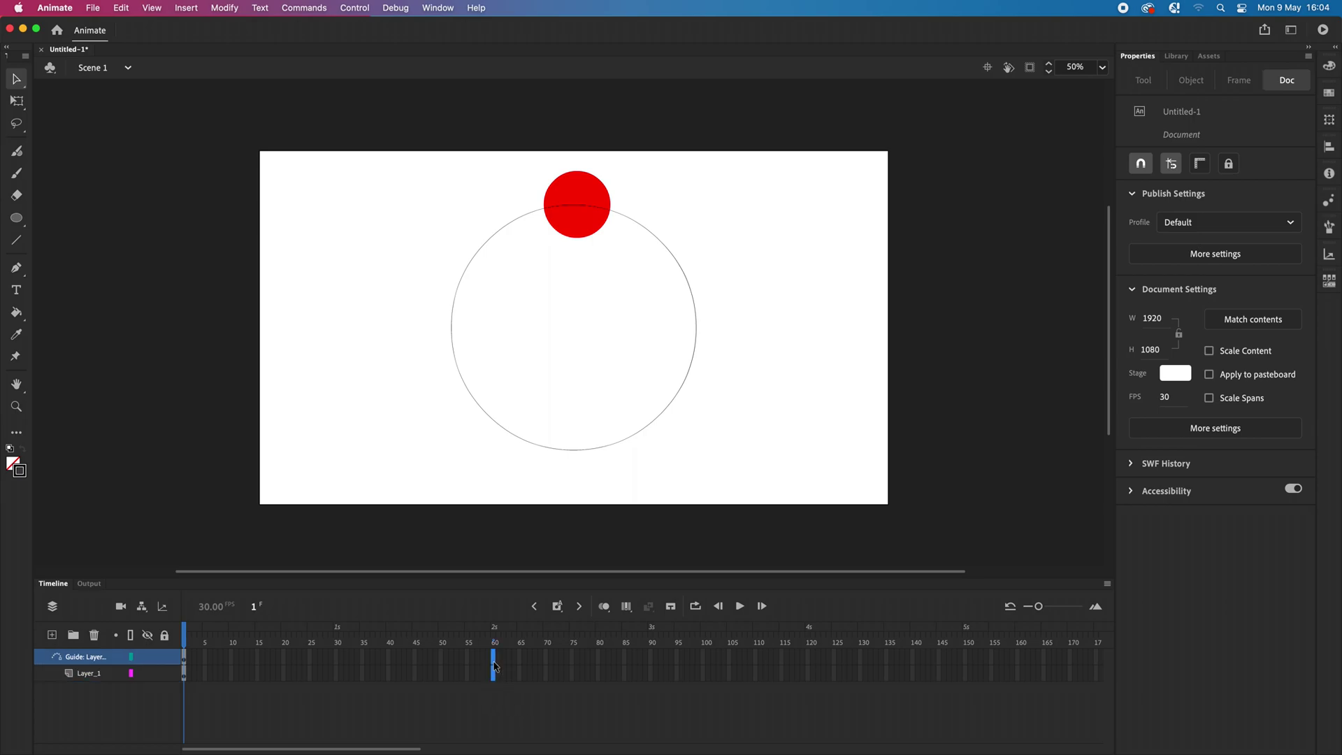
key(F5)
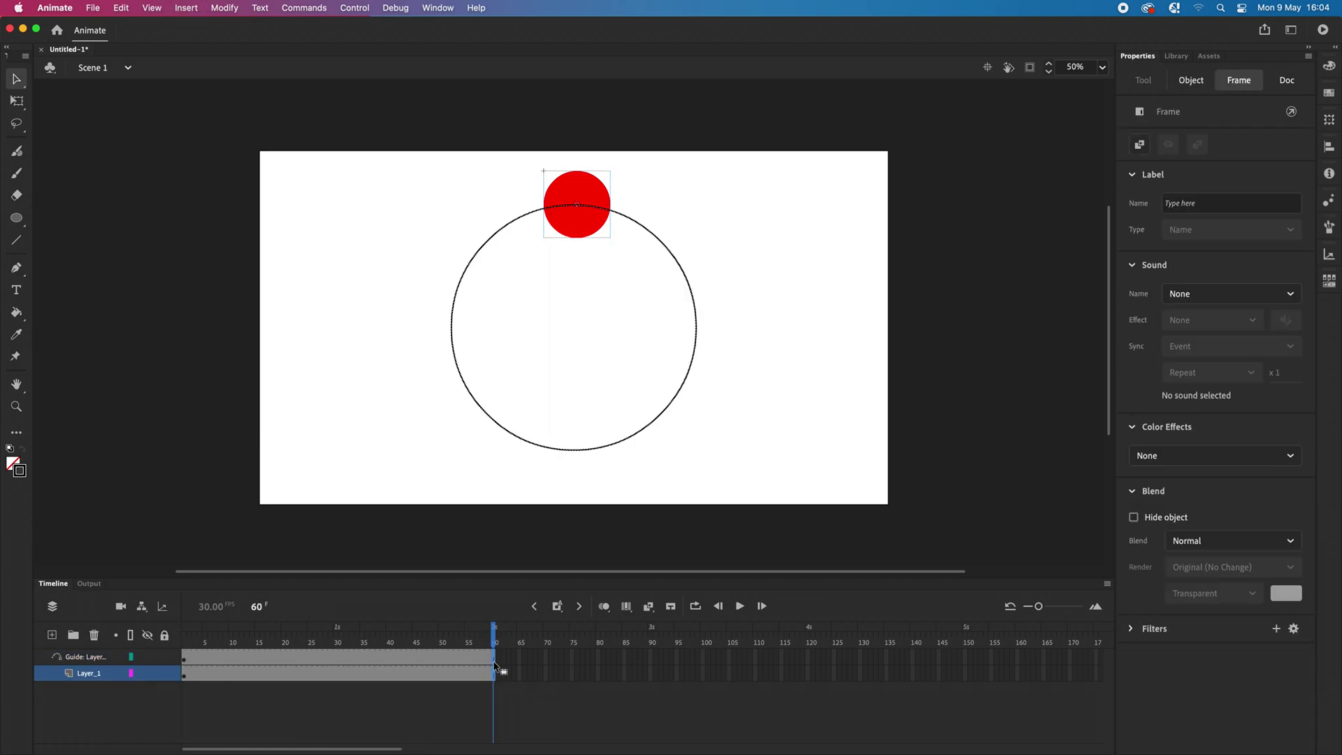
click(347, 385)
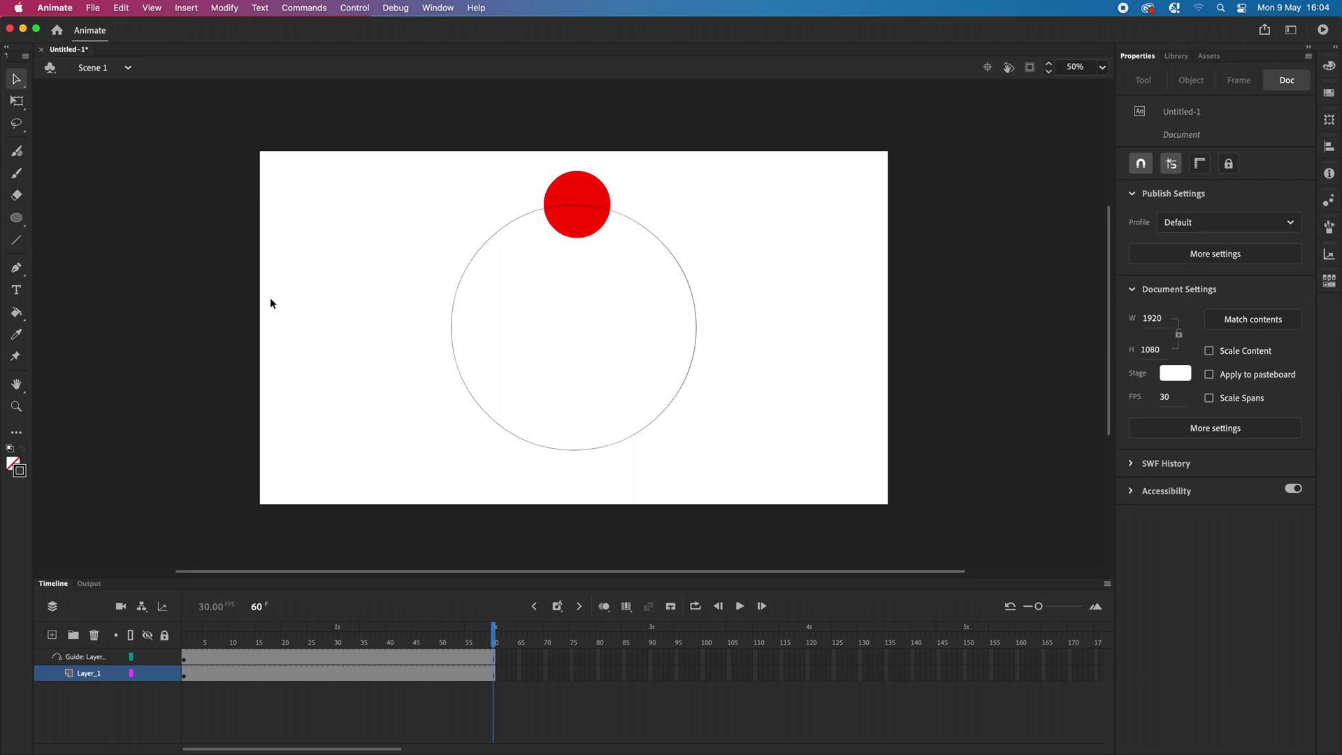
click(194, 8)
mouse_move(208, 98)
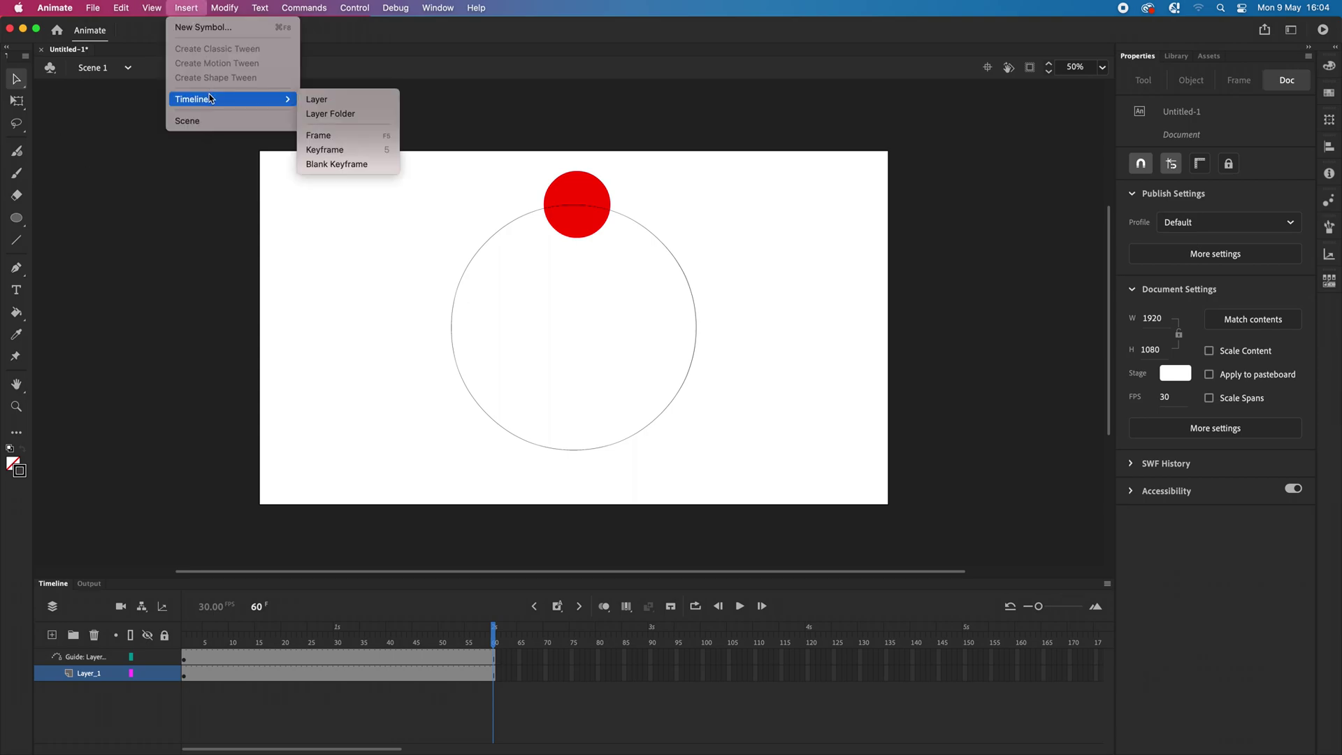
click(160, 417)
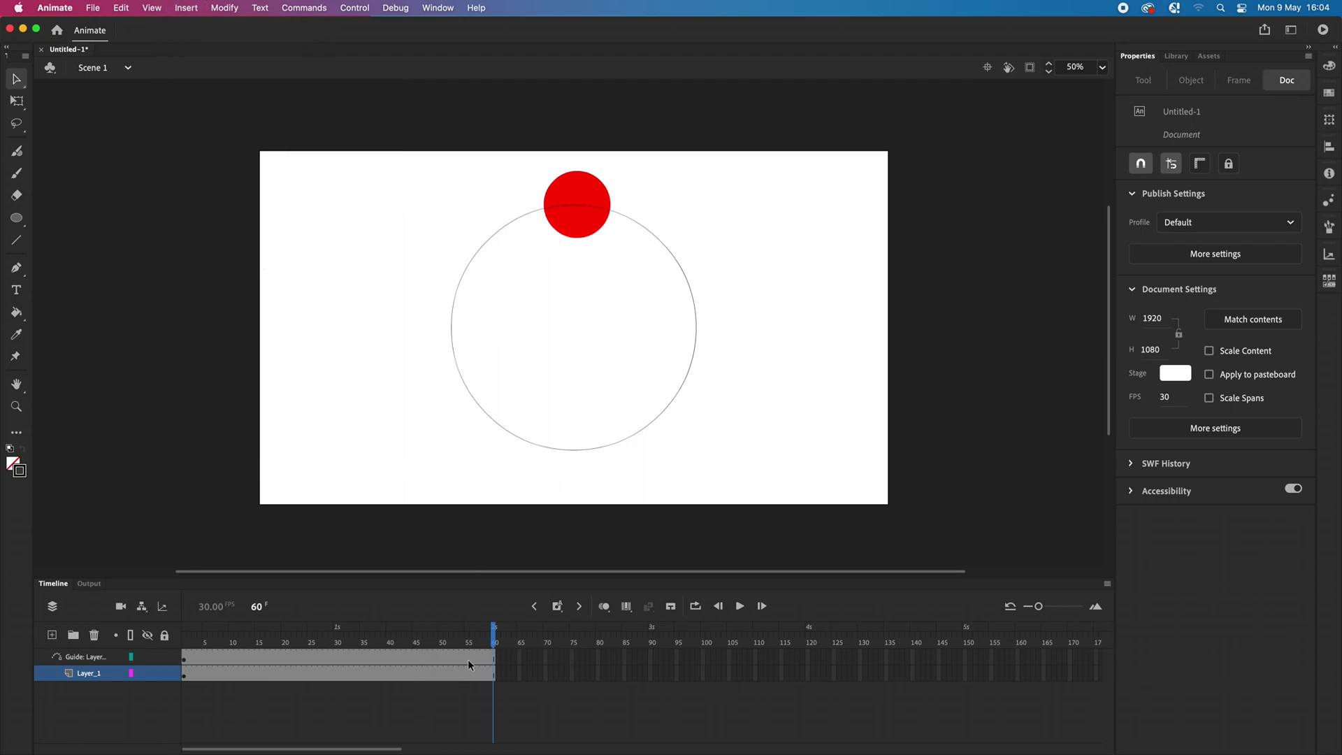
- Create a classic tween on the ball's frame span in Layer_1
drag(495, 636, 102, 632)
right_click(298, 680)
click(328, 353)
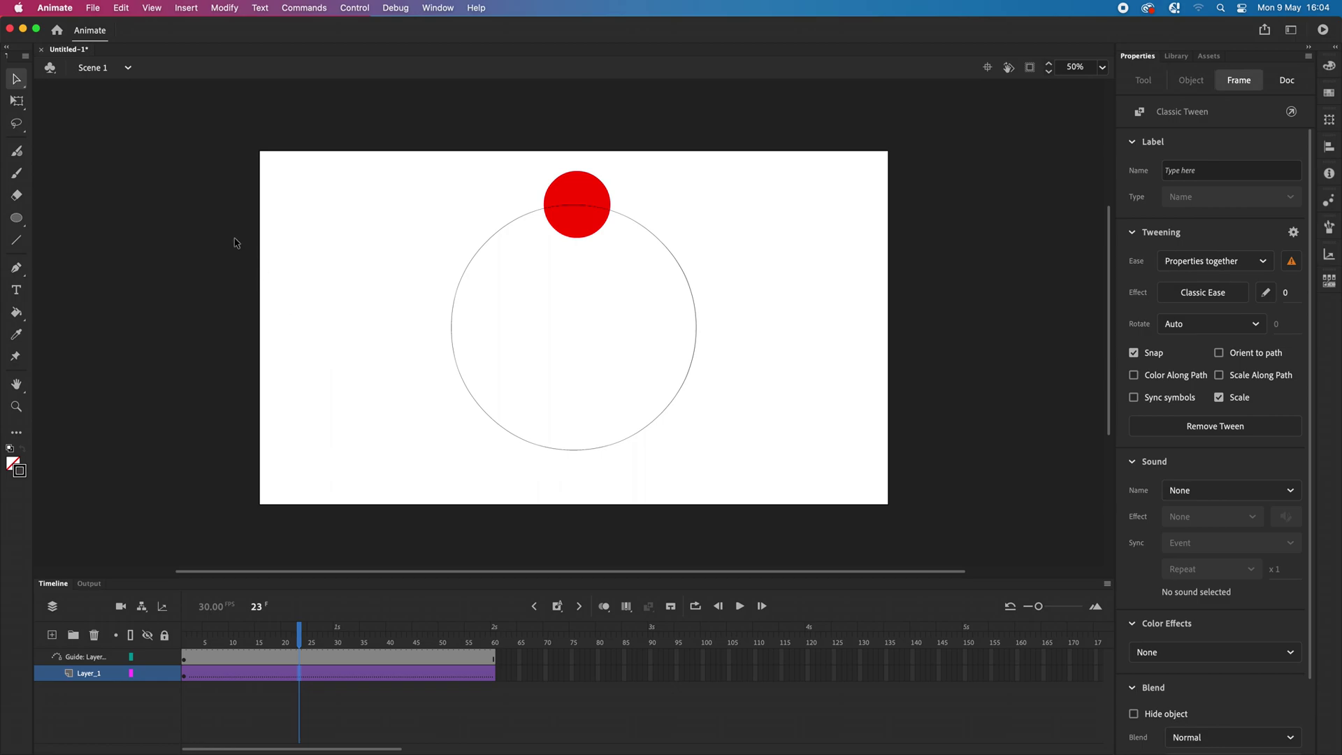
- At frame 1, snap the red ball's centre onto the top of the guide circle
click(604, 195)
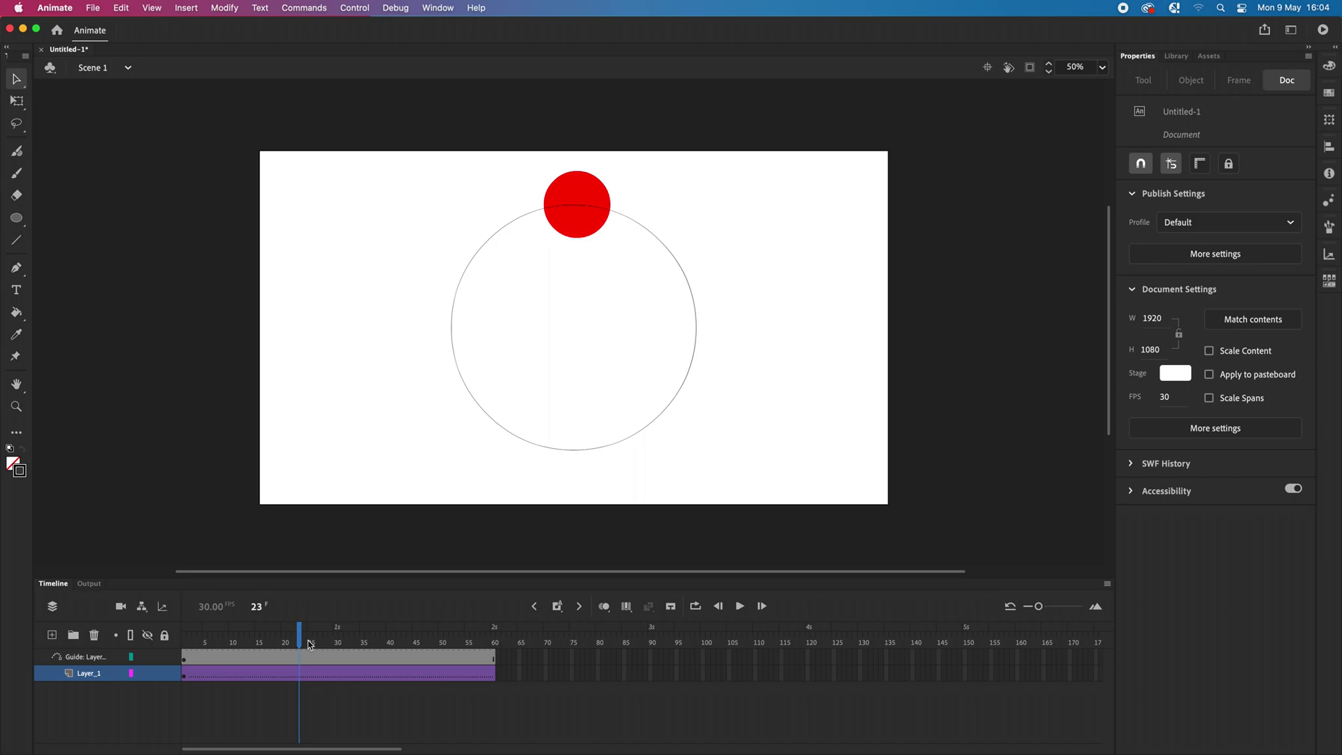
click(184, 641)
click(552, 193)
mouse_move(553, 191)
mouse_down()
mouse_move(555, 171)
mouse_move(563, 188)
mouse_up()
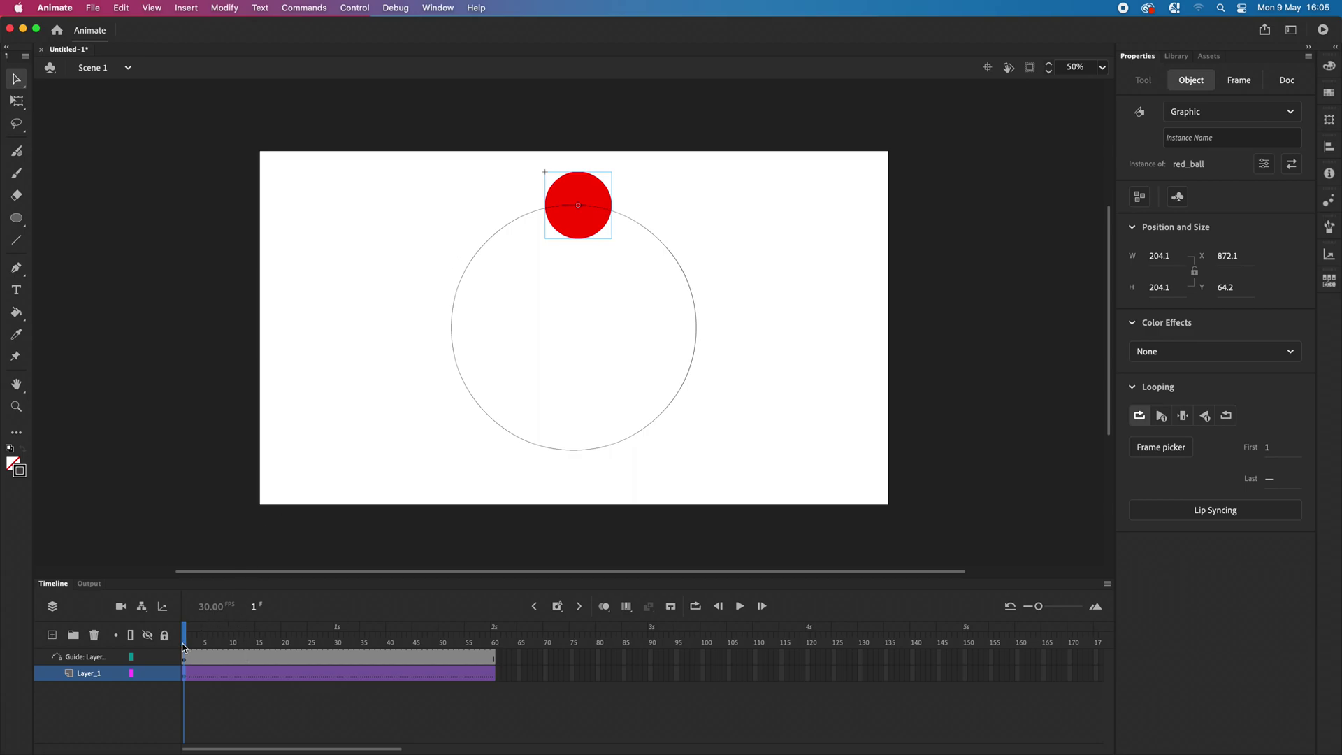
- Place the ball on the guide circle's lower-right arc at frame 20 and on its lower-left arc at frame 40
drag(185, 634, 285, 639)
drag(585, 189, 681, 384)
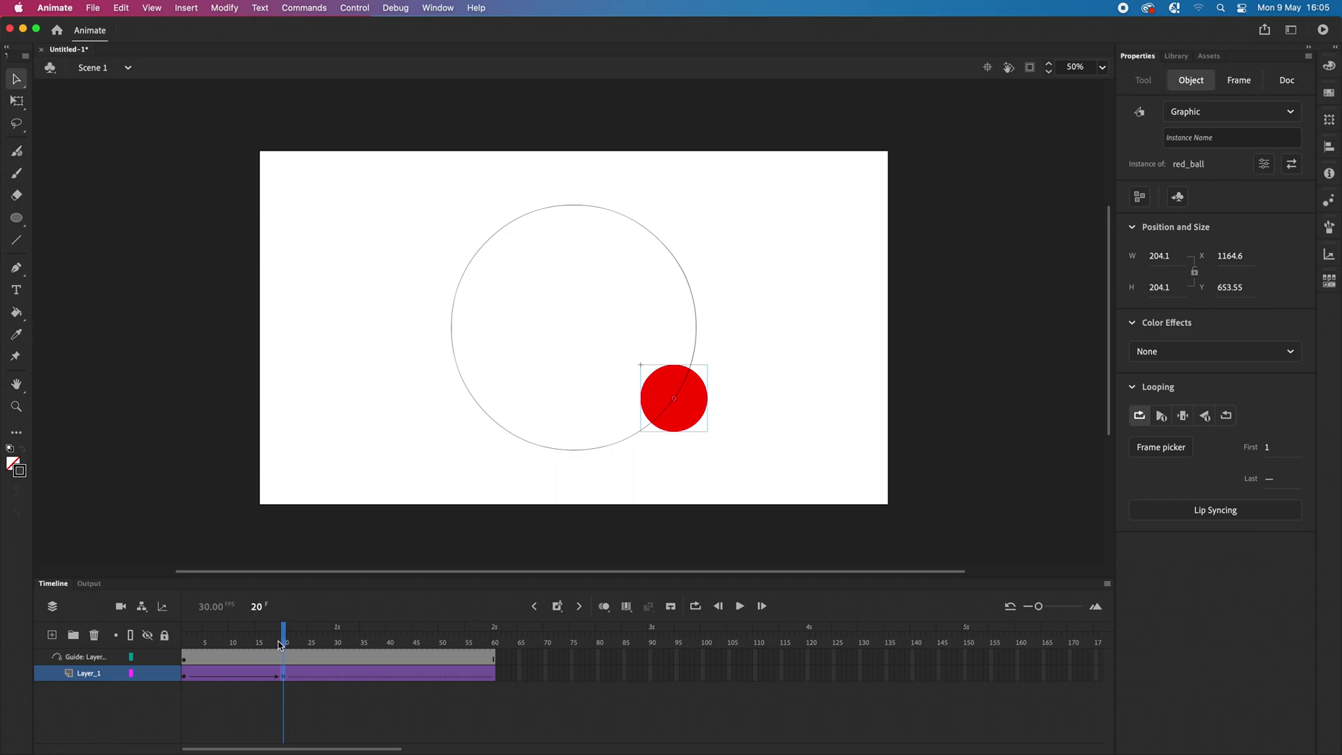
click(389, 633)
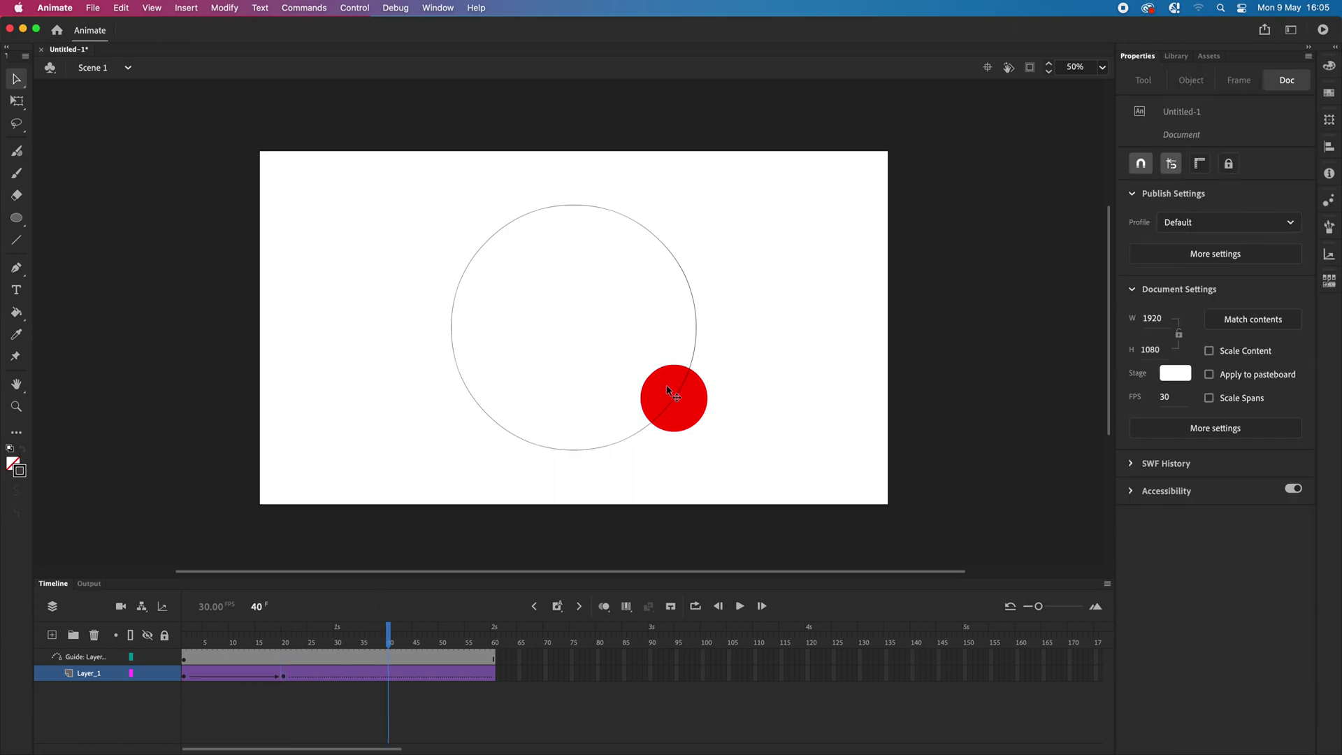
drag(676, 393, 467, 398)
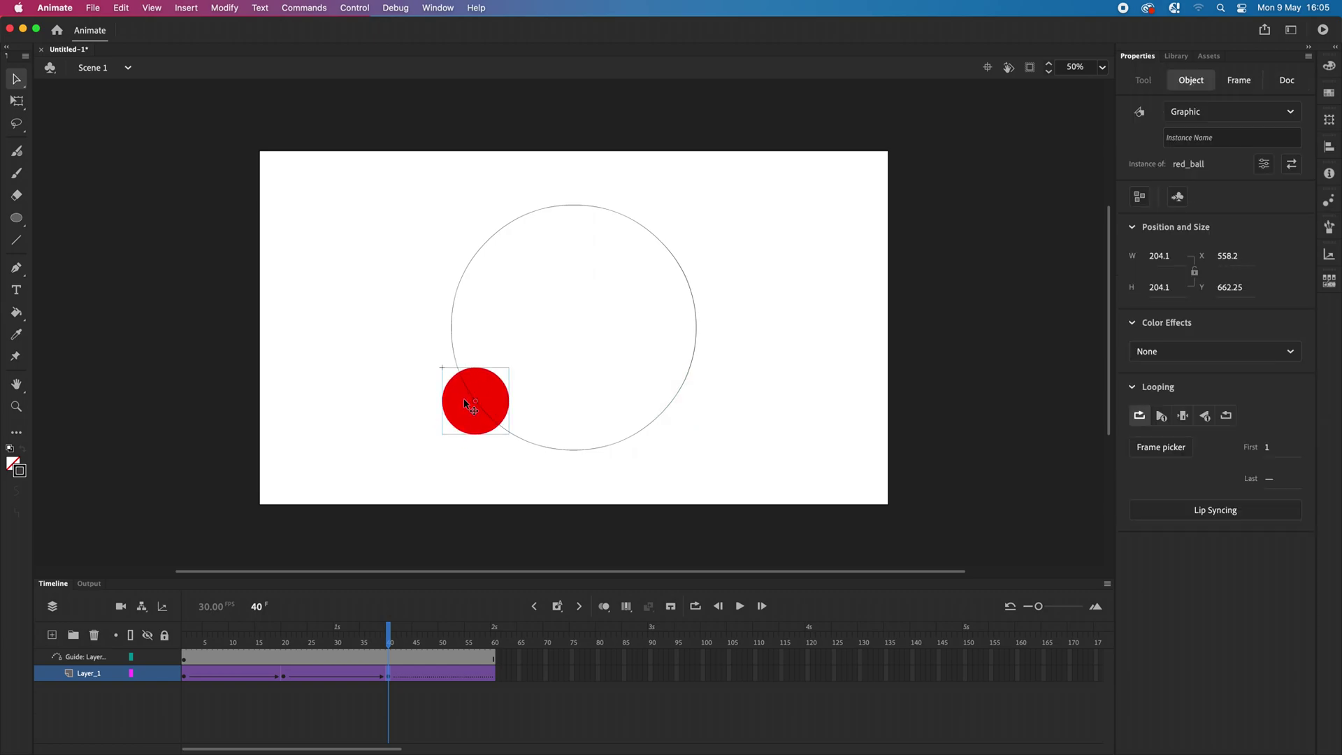
- Copy the ball's keyframe from frame 1 of Layer_1 and paste it at frame 60
click(184, 675)
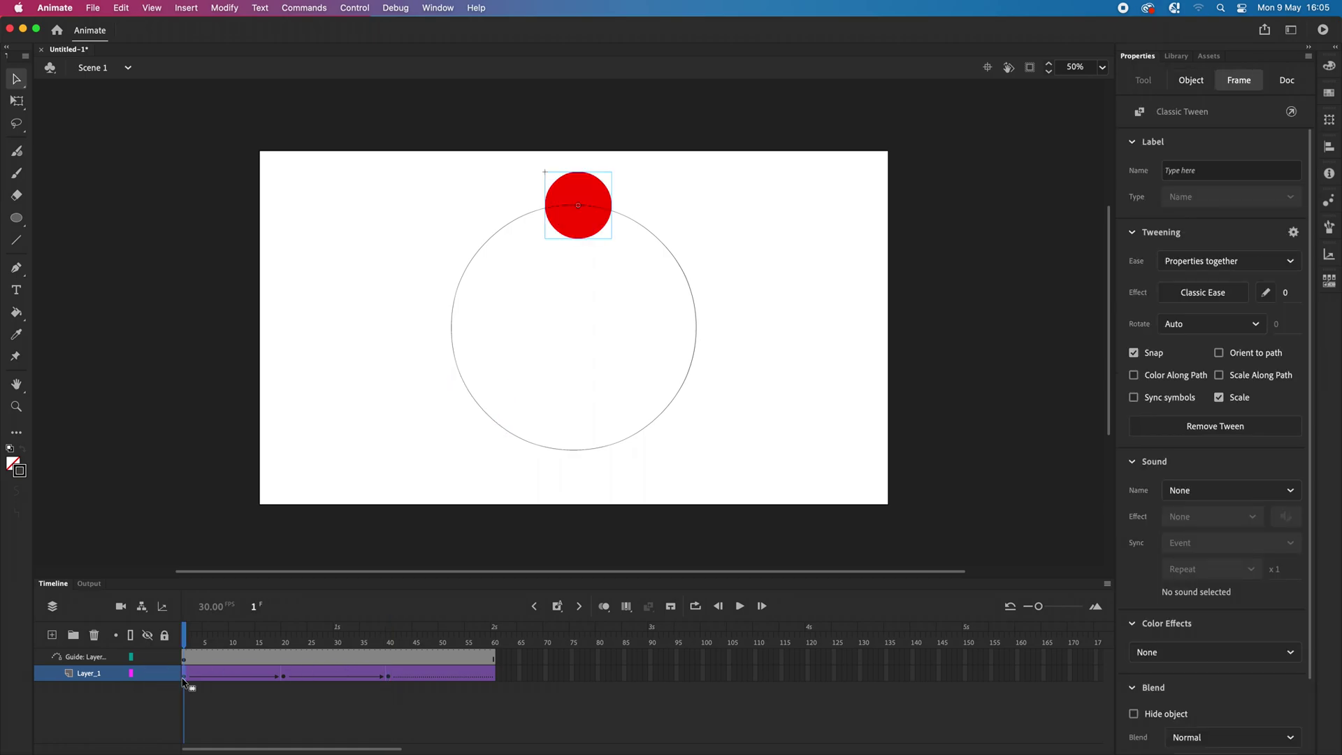
right_click(183, 683)
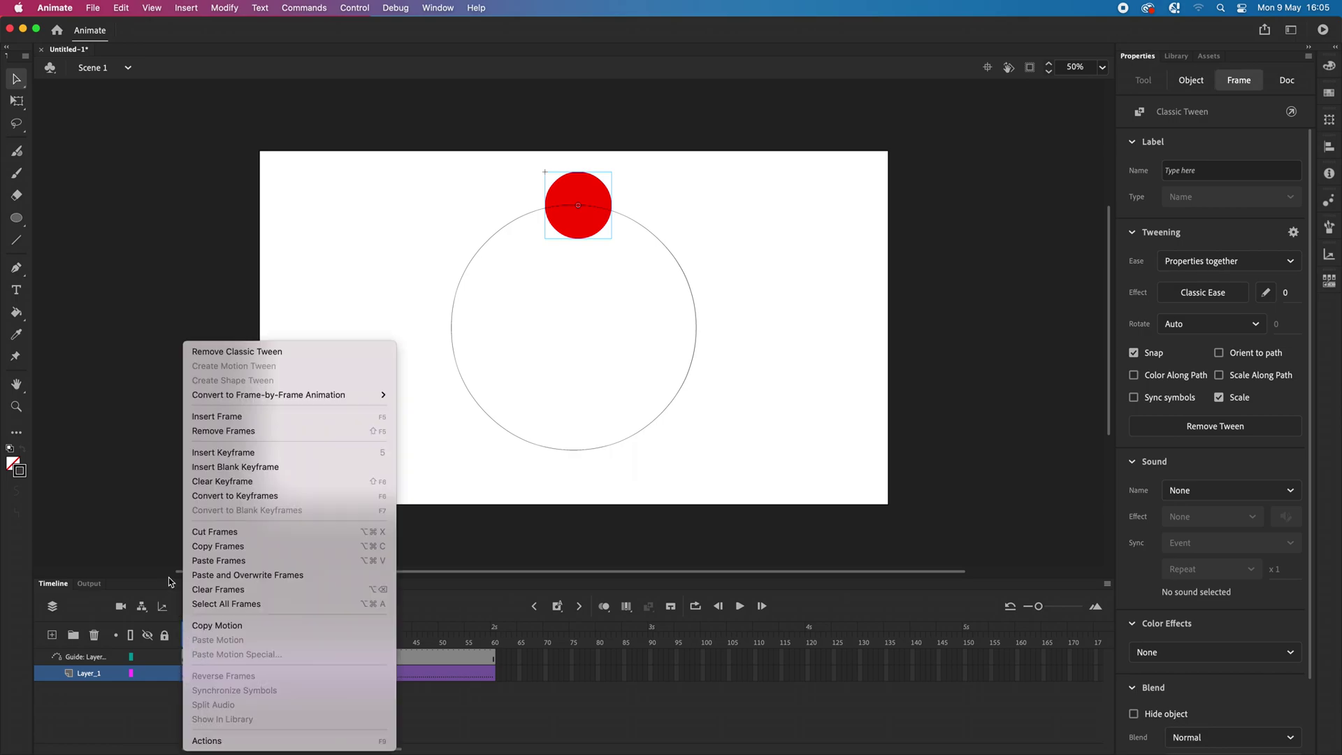
click(204, 548)
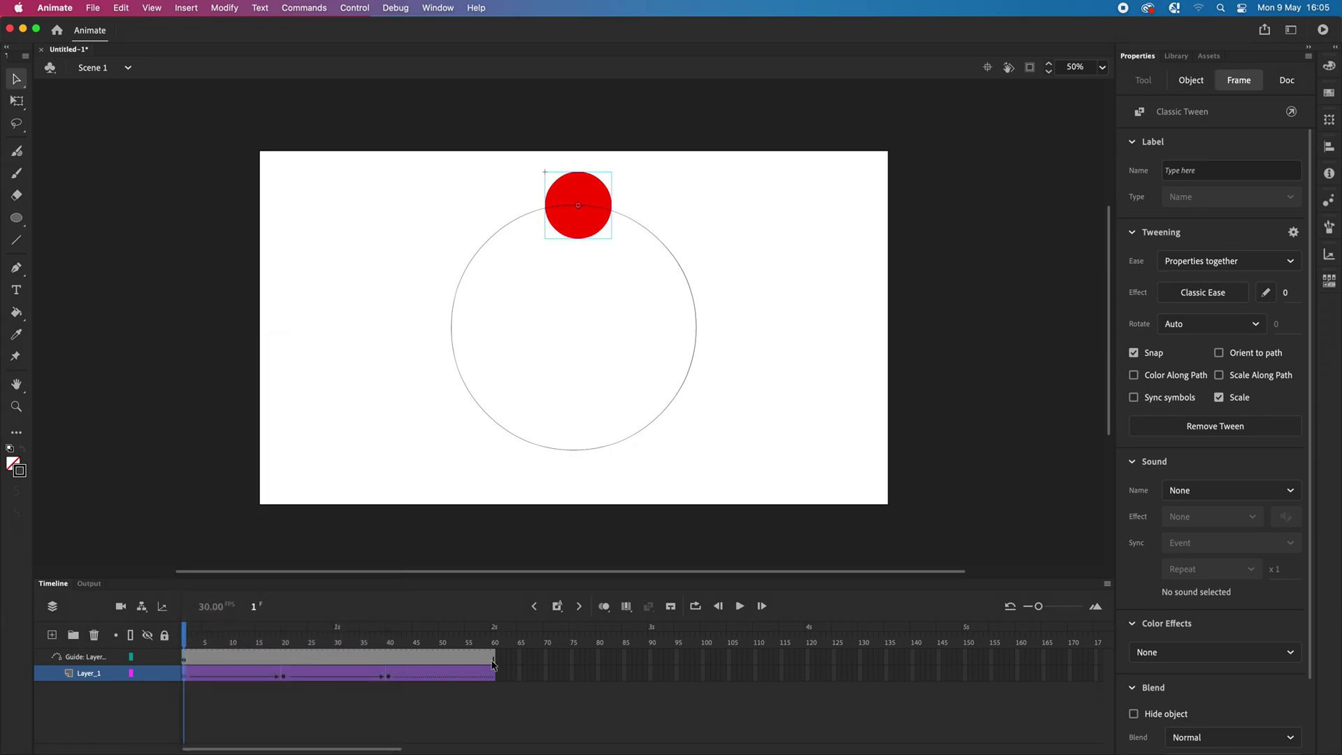
click(495, 674)
right_click(494, 677)
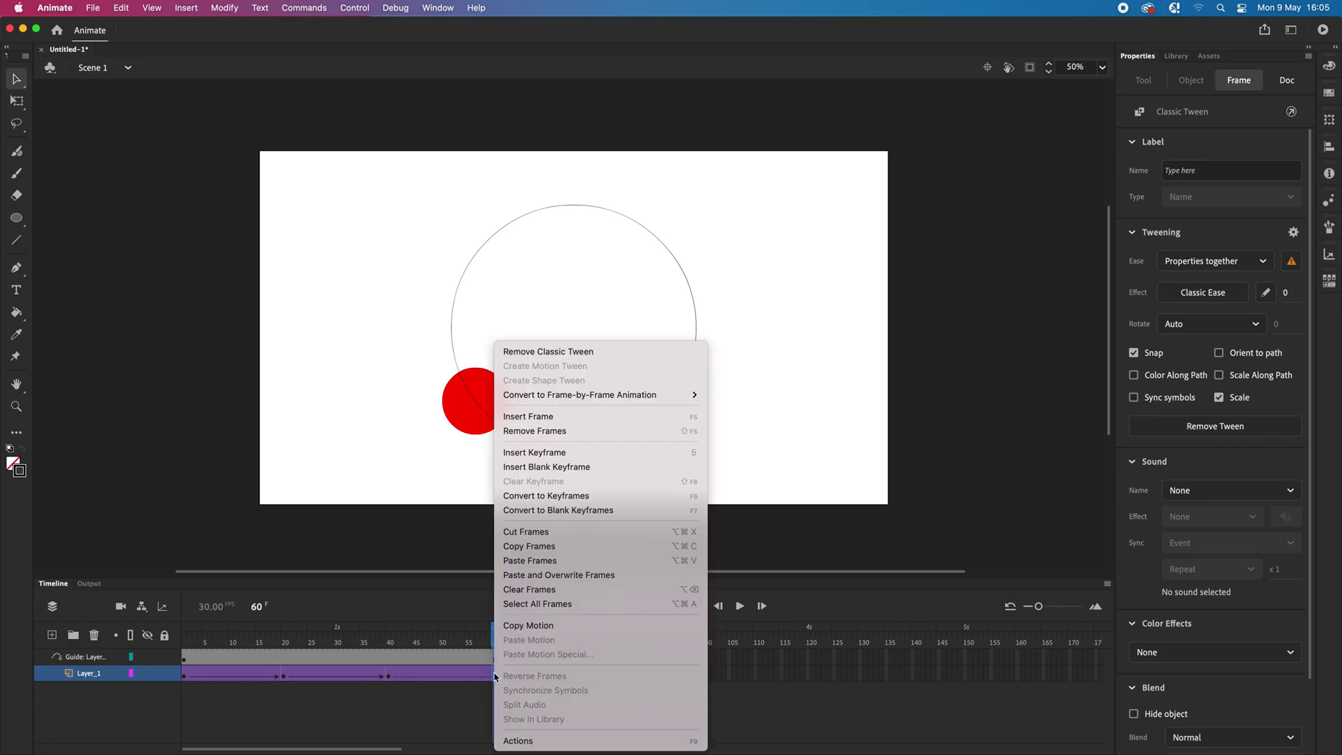
click(510, 562)
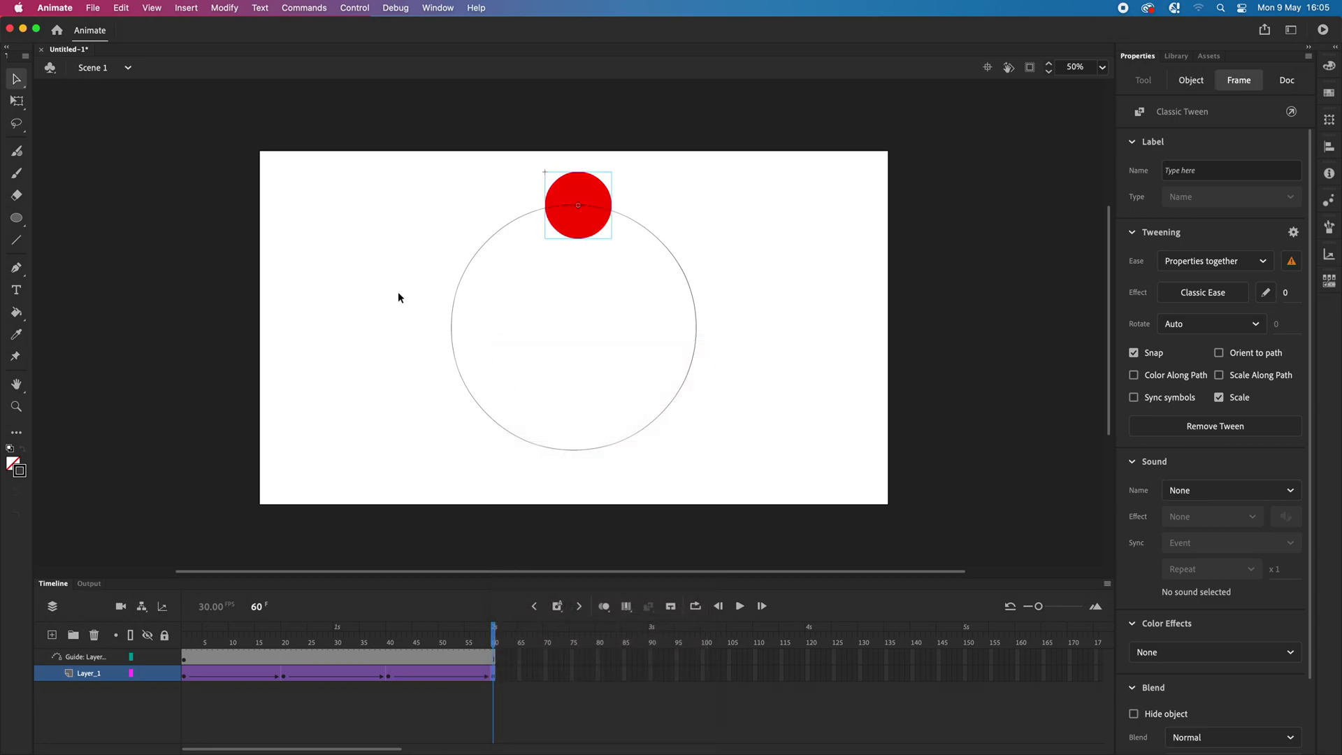
click(194, 276)
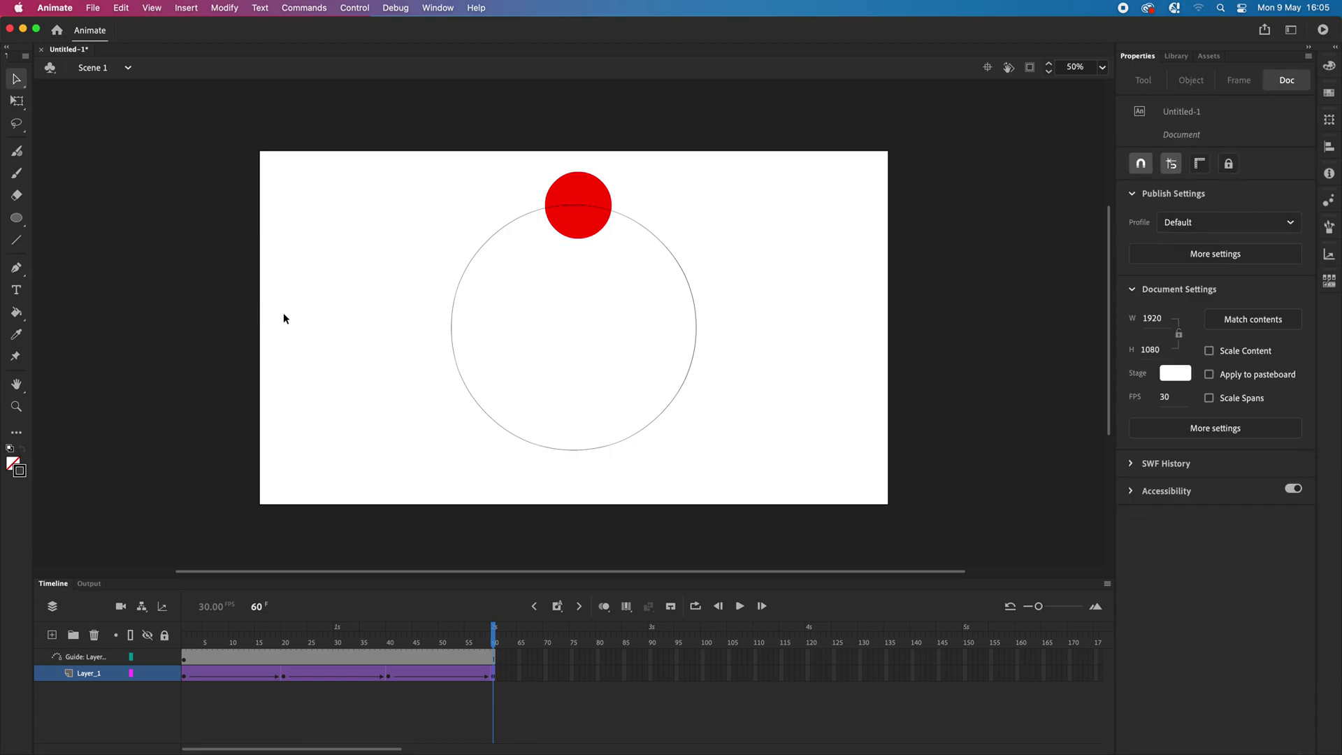
- Play the animation, test the movie in a preview window, and close the preview
key(Return)
key(super+Return)
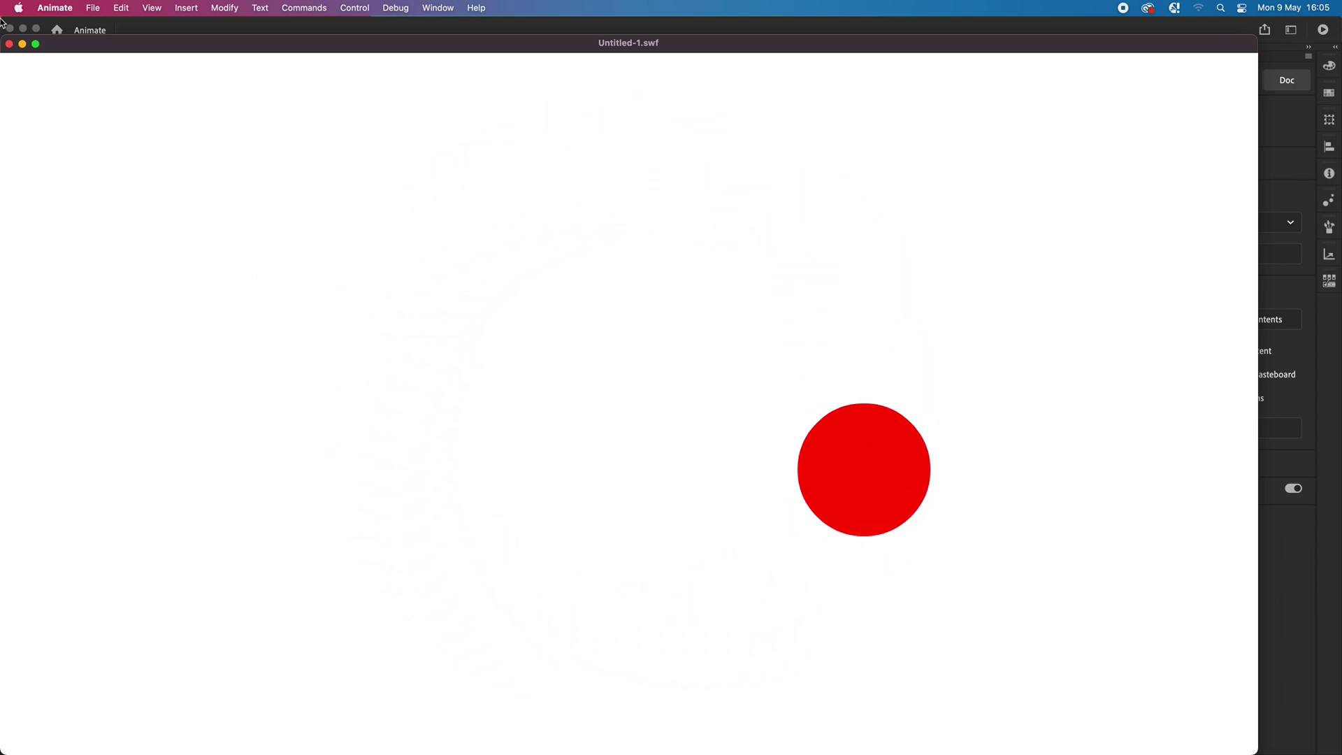
click(9, 44)
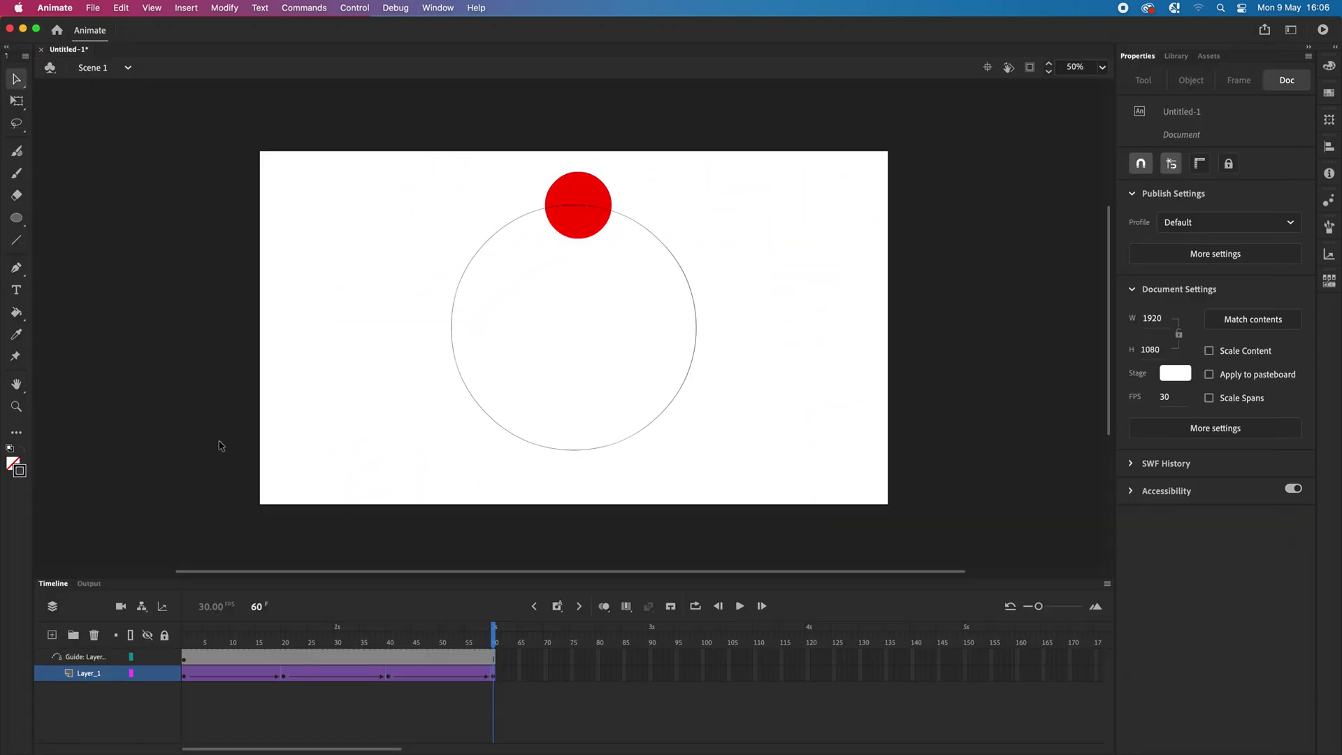